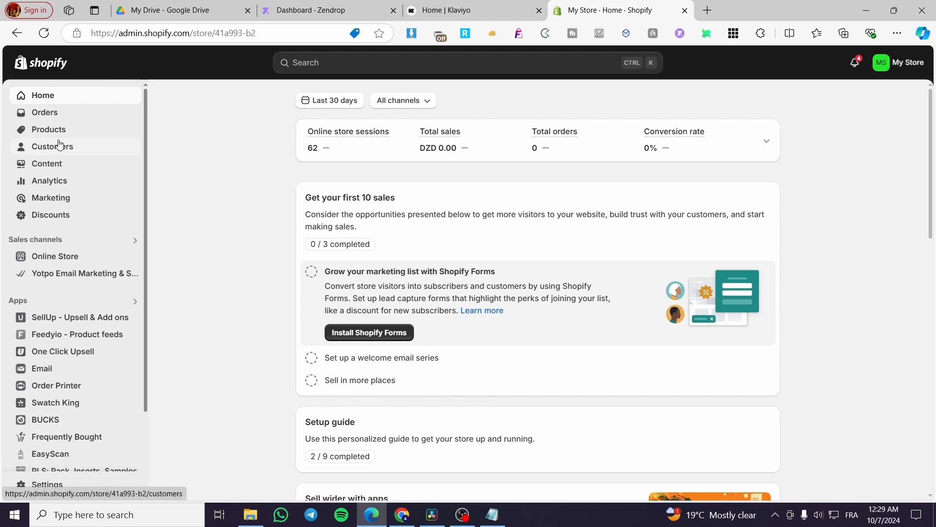
# Step: Start creating a new amount-off-products discount for the store
pyautogui.click(62, 219)
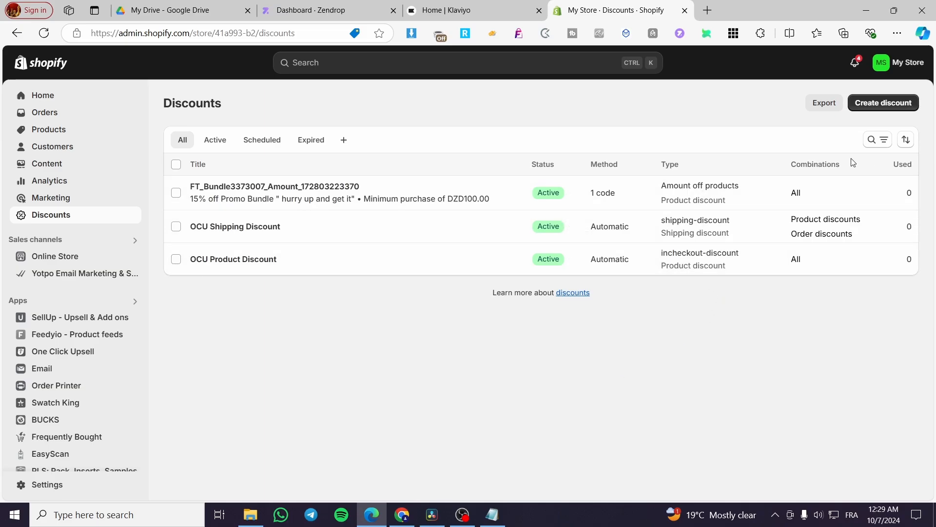
pyautogui.click(892, 103)
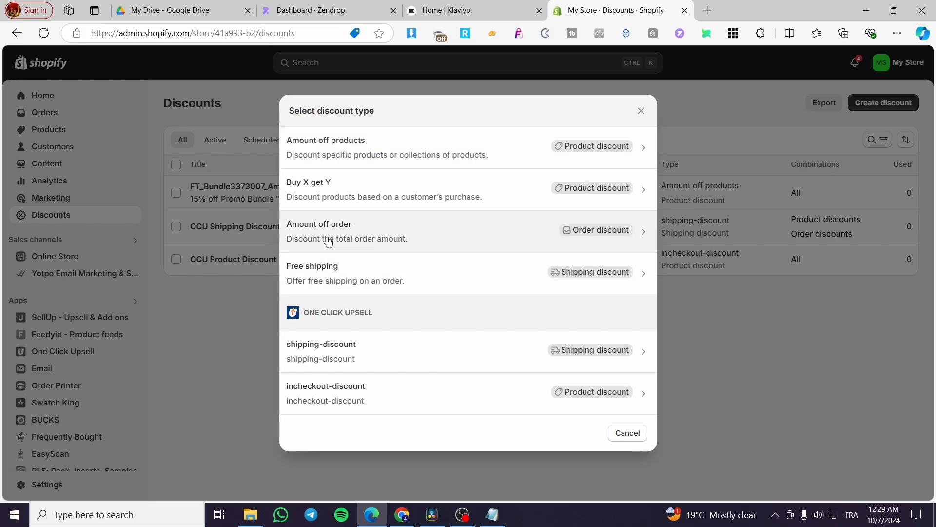
pyautogui.click(375, 146)
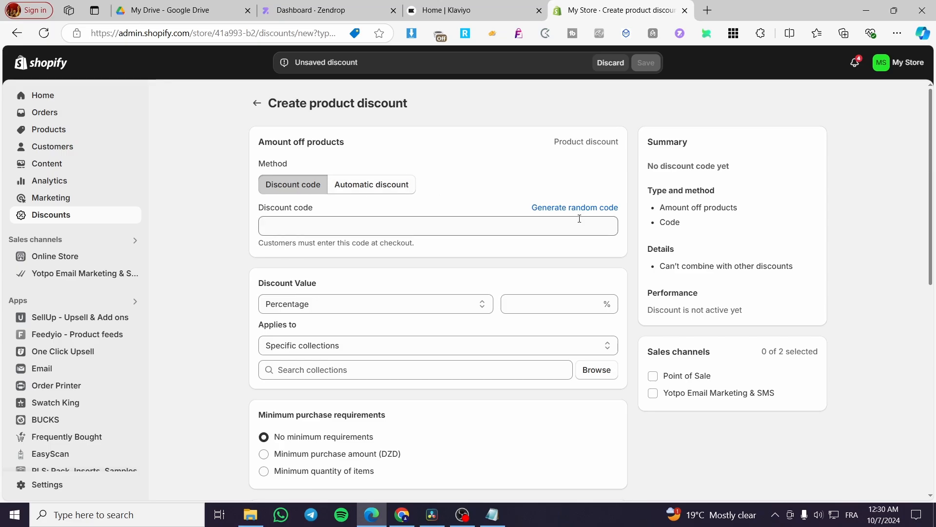
pyautogui.click(548, 215)
pyautogui.doubleClick(325, 226)
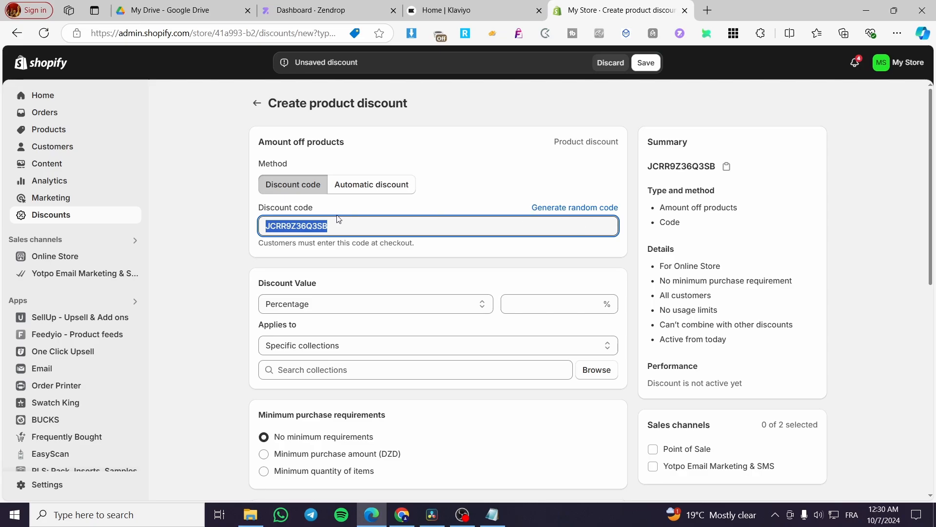
pyautogui.press('BackSpace')
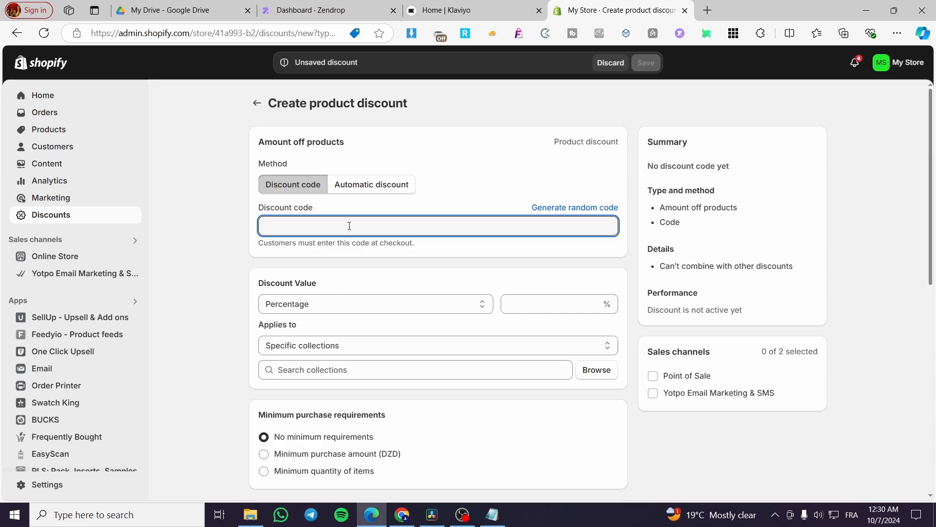
# Step: Set the product discount's code to HAPPYSUNDAY30
pyautogui.write('Hap')
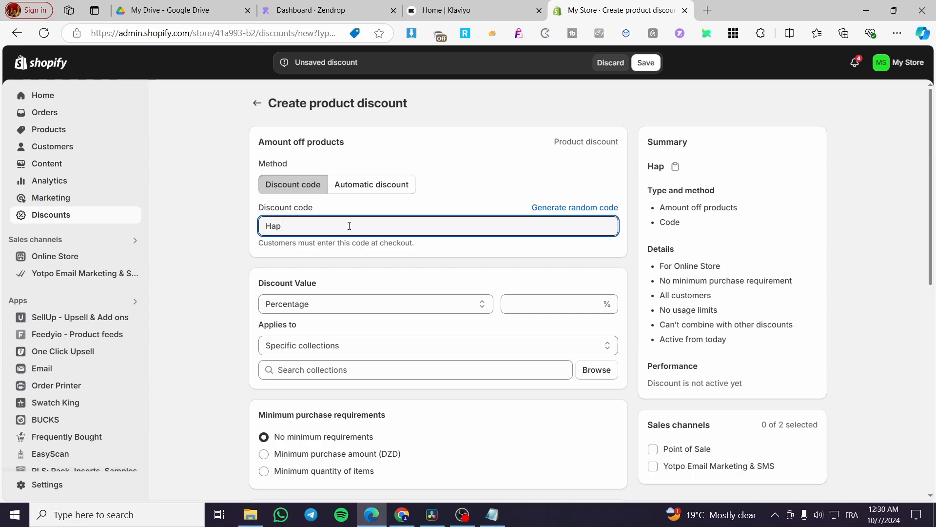
pyautogui.press('BackSpace')
pyautogui.press('BackSpace')
pyautogui.write('APPYSUNDAY')
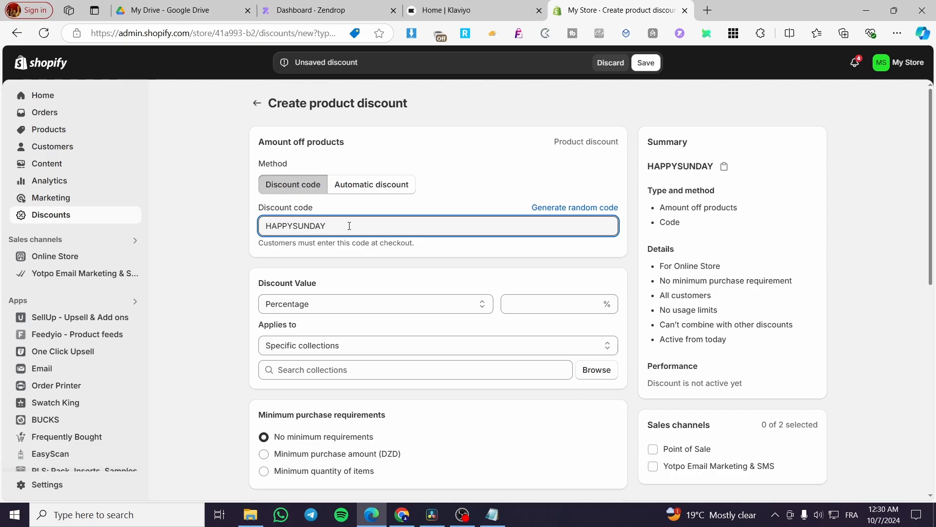
pyautogui.write('30%')
pyautogui.press('BackSpace')
# Step: Switch to Klaviyo and start creating a new Shopify coupon from its coupons list
pyautogui.click(461, 10)
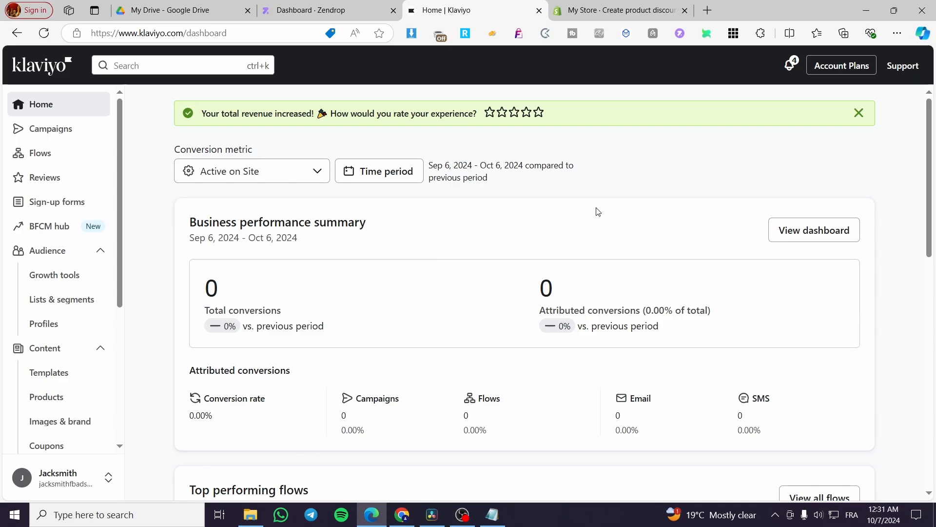
pyautogui.click(587, 15)
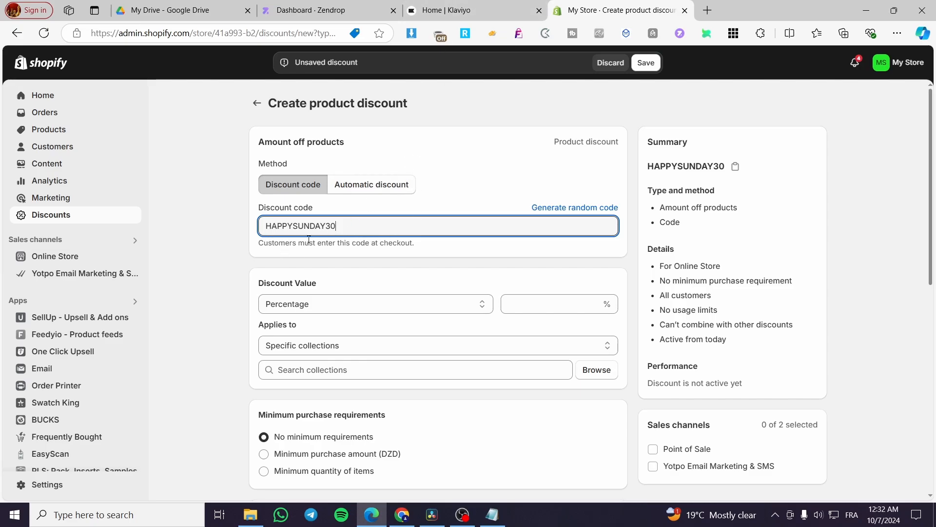
pyautogui.click(447, 5)
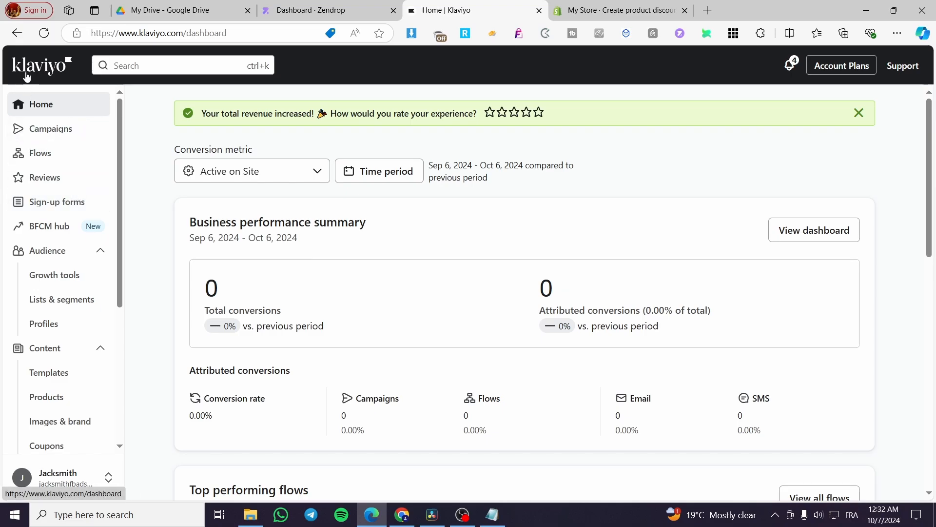
pyautogui.scroll(-2, 61, 136)
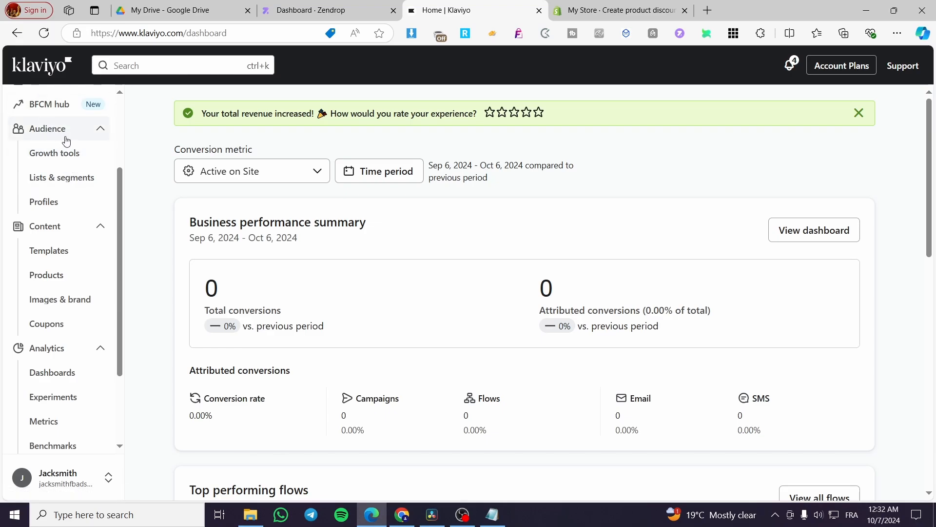
pyautogui.scroll(-2, 68, 146)
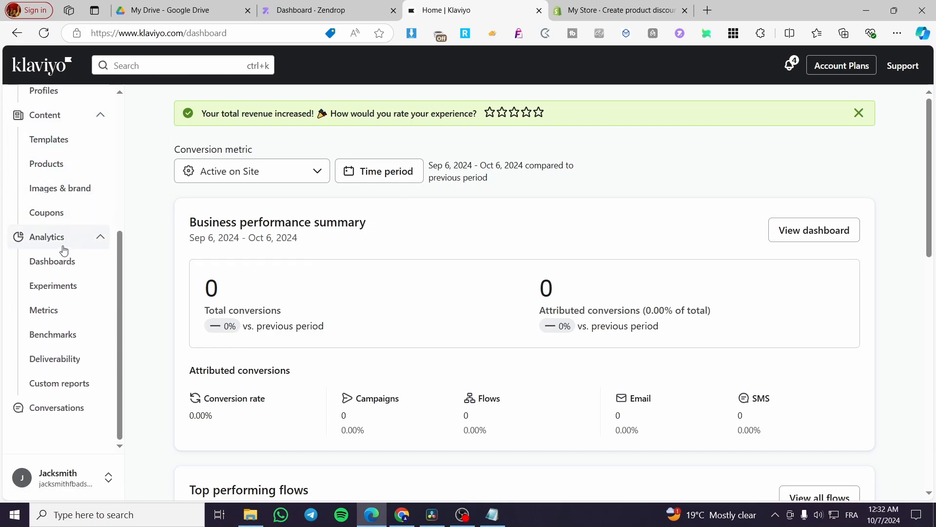
pyautogui.scroll(1, 31, 262)
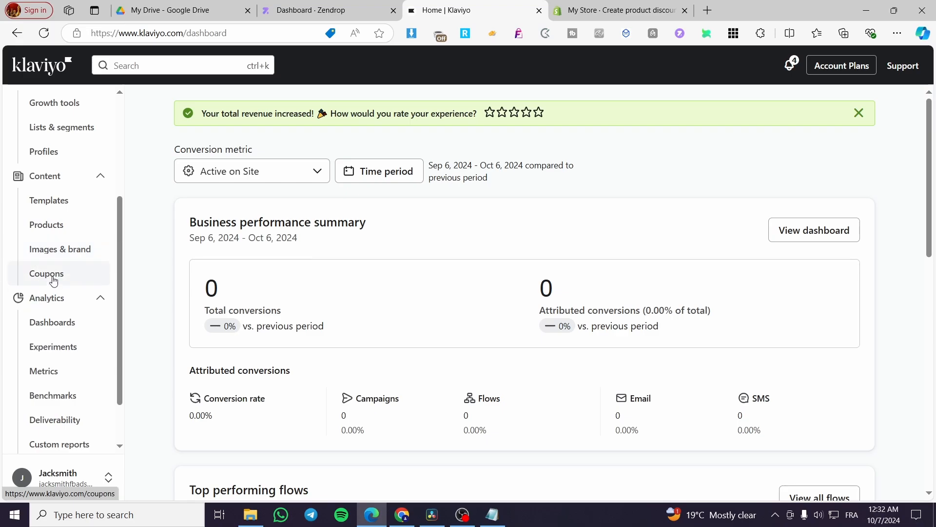
pyautogui.click(50, 274)
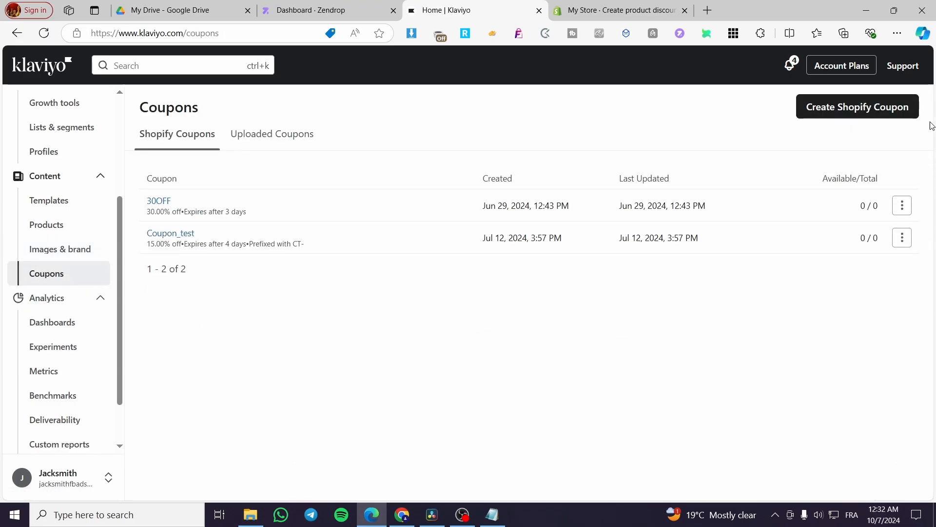
pyautogui.click(866, 108)
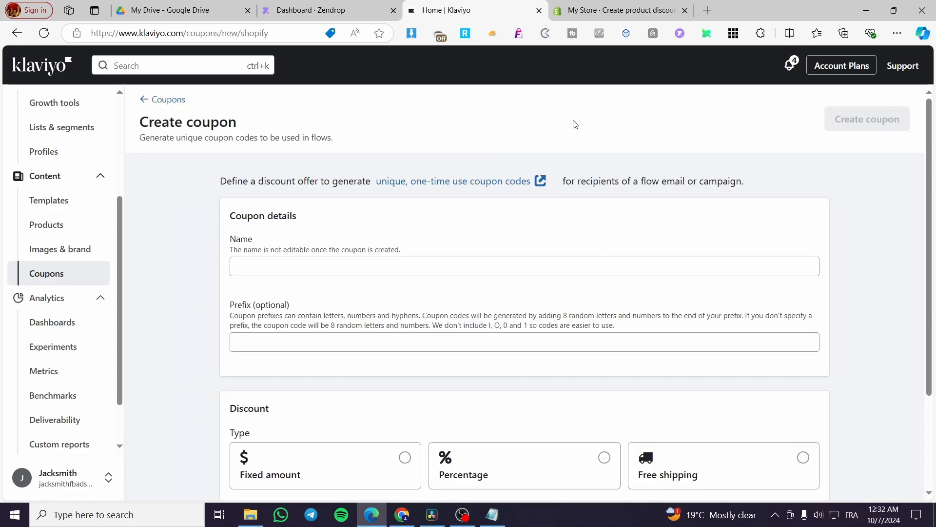
# Step: Name the new coupon dynamic_coupon
pyautogui.click(315, 261)
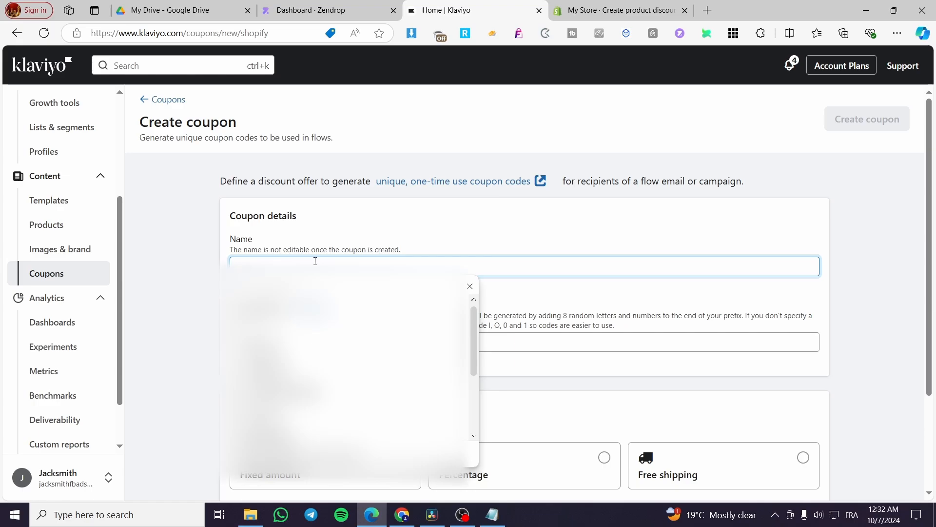
pyautogui.write('Dynamic coupon')
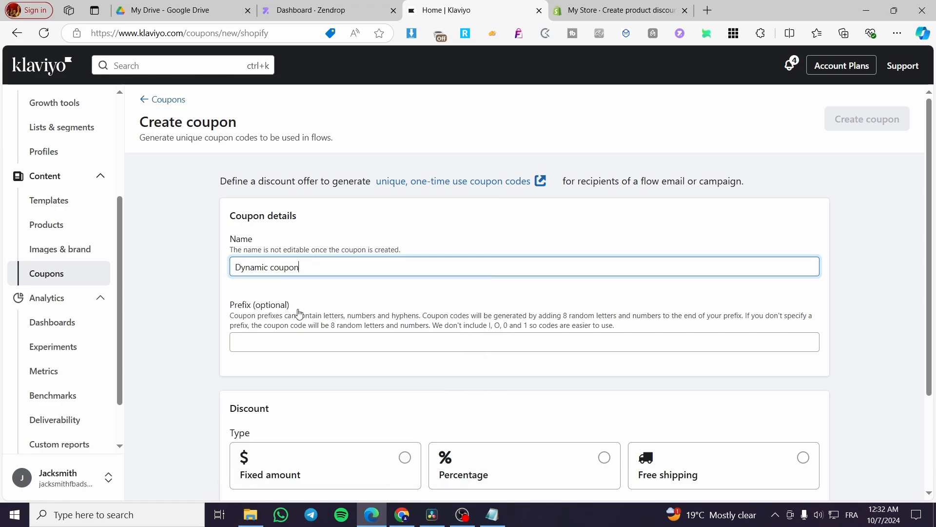
pyautogui.click(290, 347)
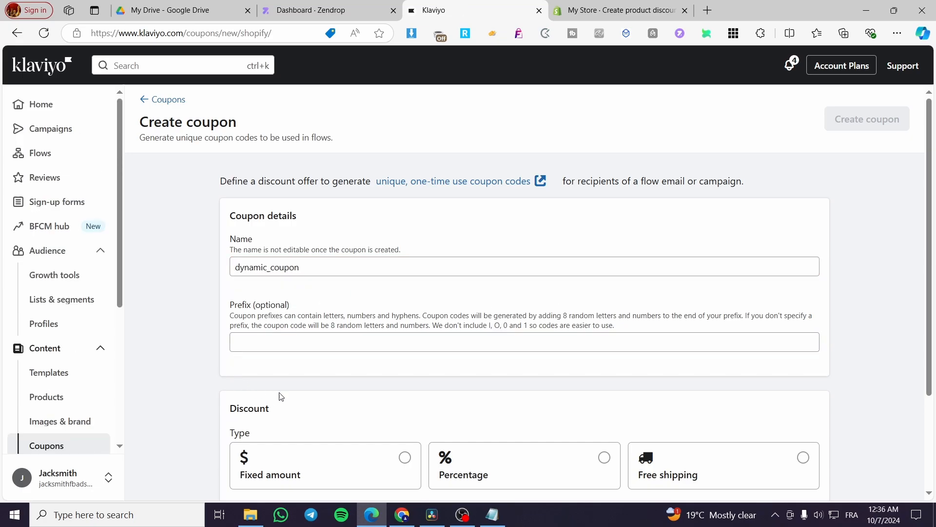
# Step: Set the coupon's discount type to Percentage with 15% off
pyautogui.scroll(-2, 281, 396)
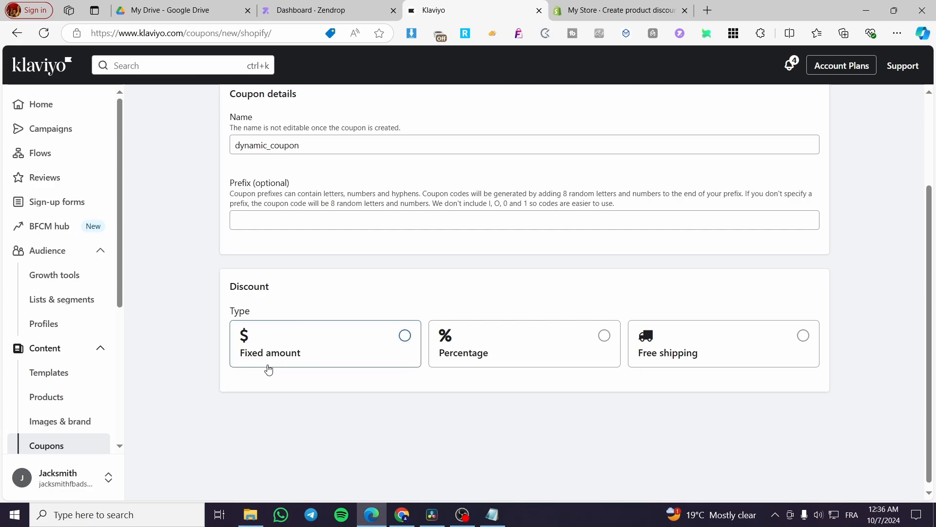
pyautogui.click(249, 365)
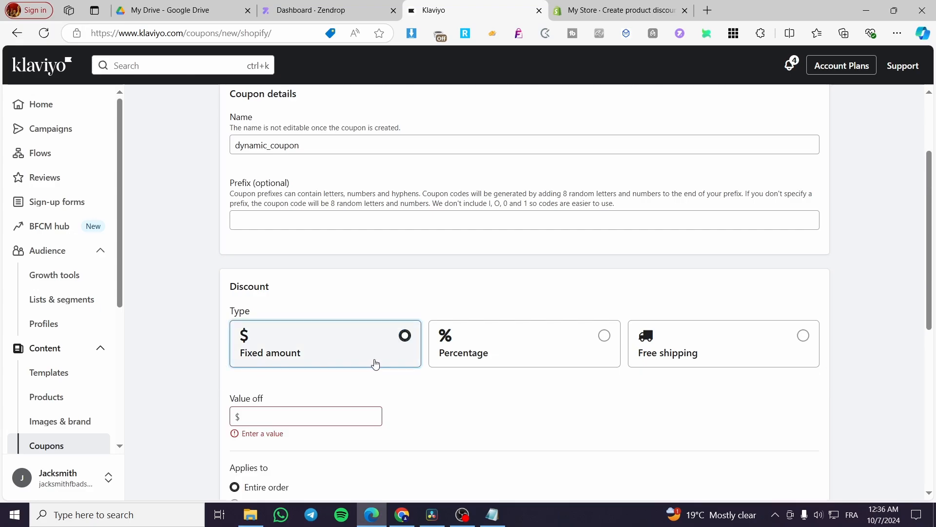
pyautogui.click(537, 356)
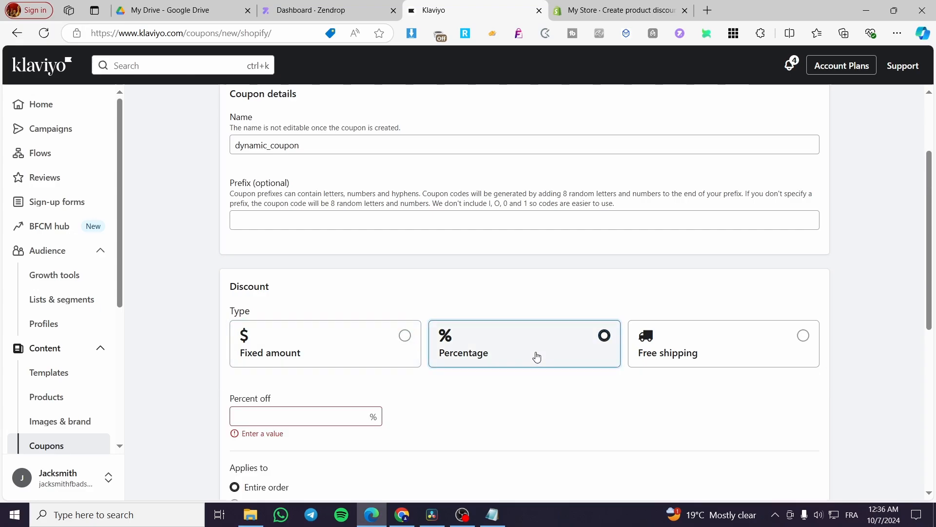
pyautogui.click(785, 361)
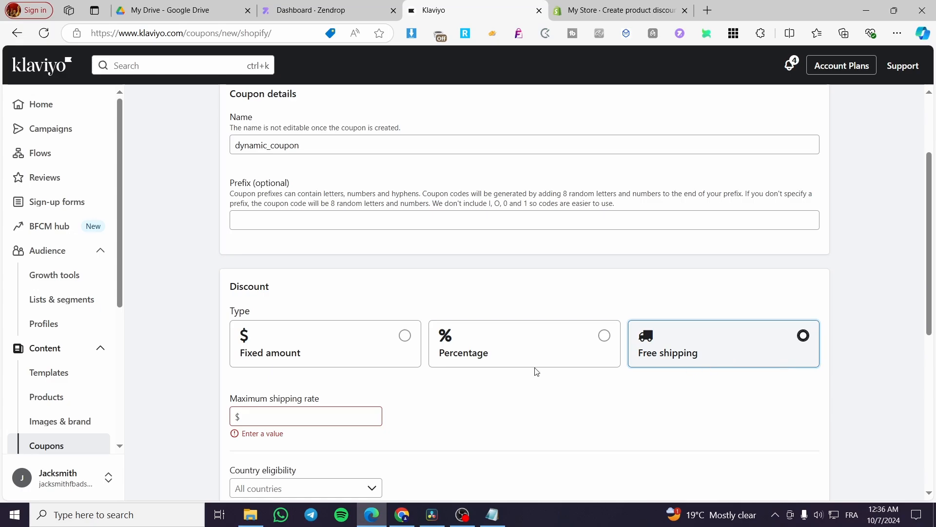
pyautogui.click(516, 362)
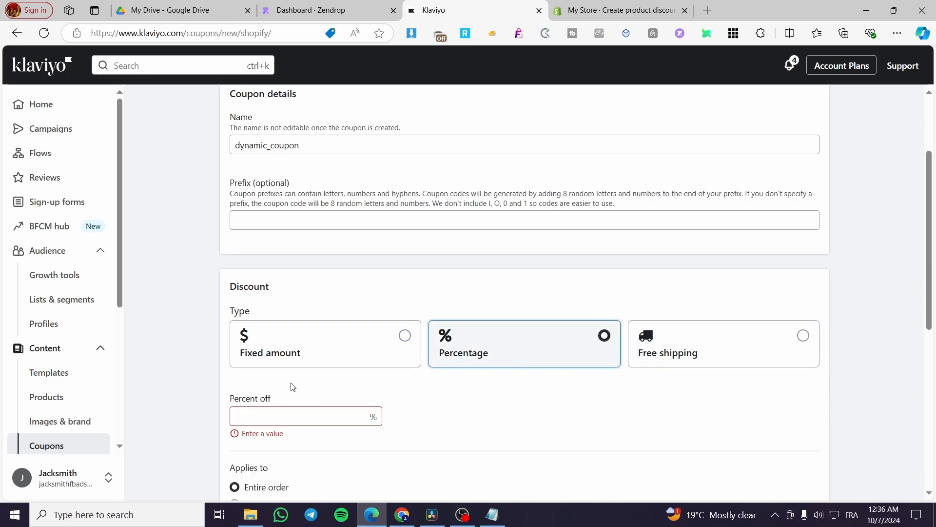
pyautogui.click(252, 421)
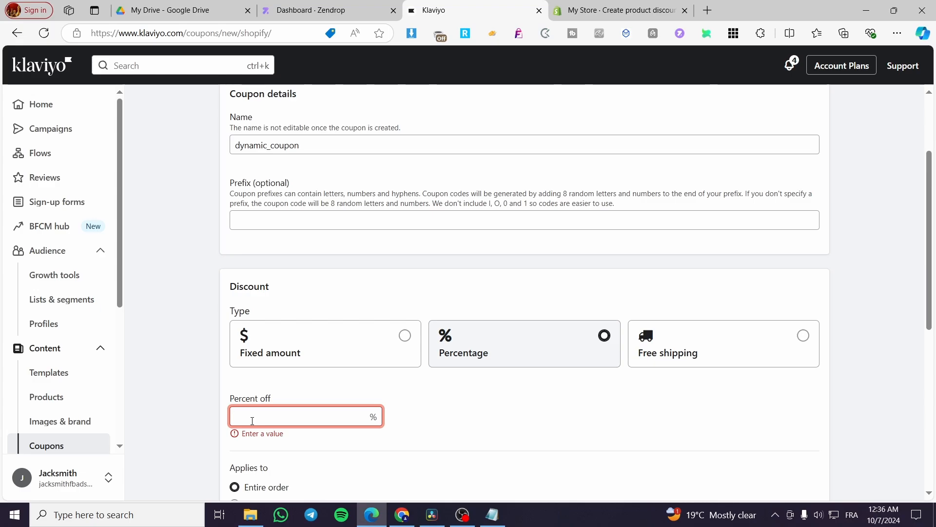
pyautogui.write('15')
pyautogui.click(190, 393)
# Step: Try limiting the coupon to specific products or specific collections and look through the available collections
pyautogui.scroll(-4, 269, 315)
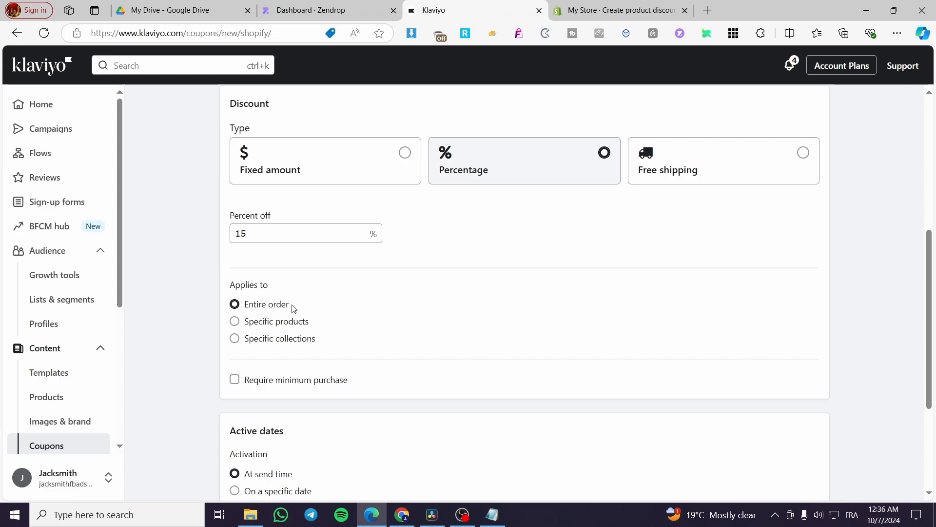
pyautogui.click(260, 327)
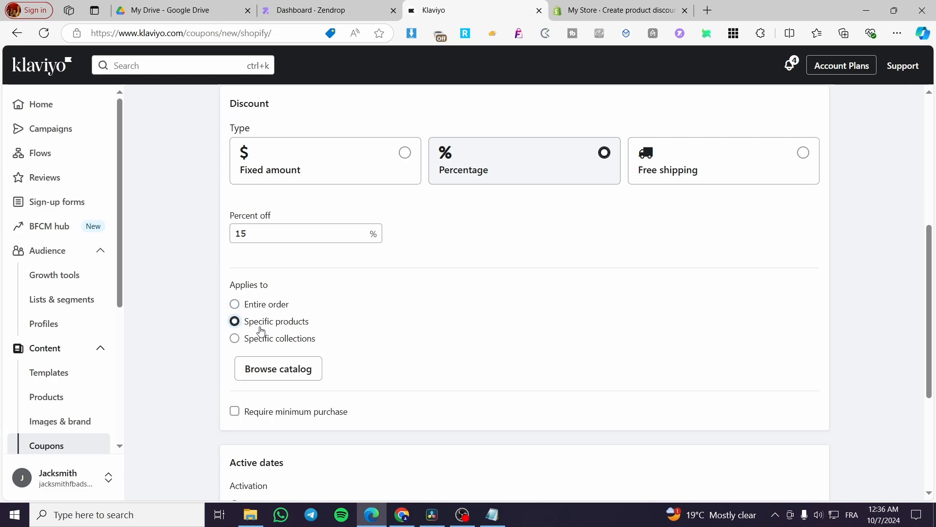
pyautogui.click(300, 338)
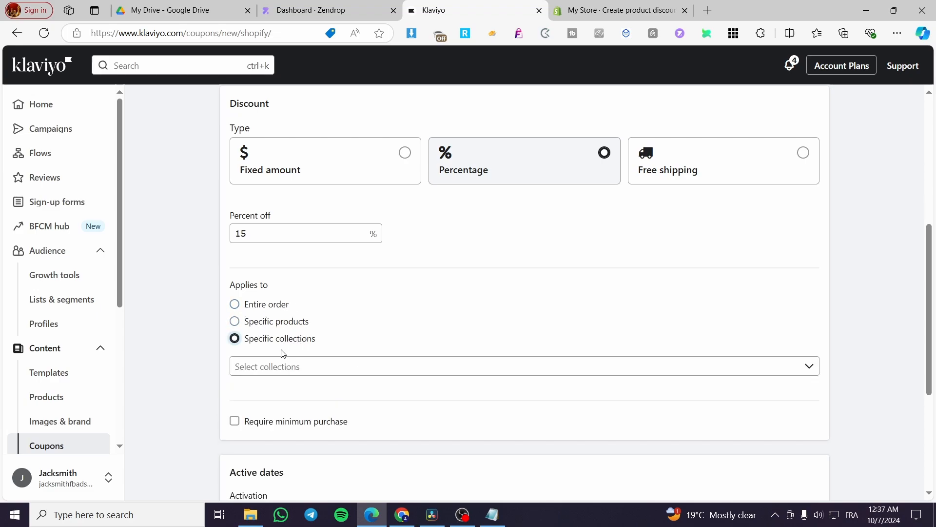
pyautogui.click(290, 323)
pyautogui.click(291, 337)
pyautogui.click(312, 367)
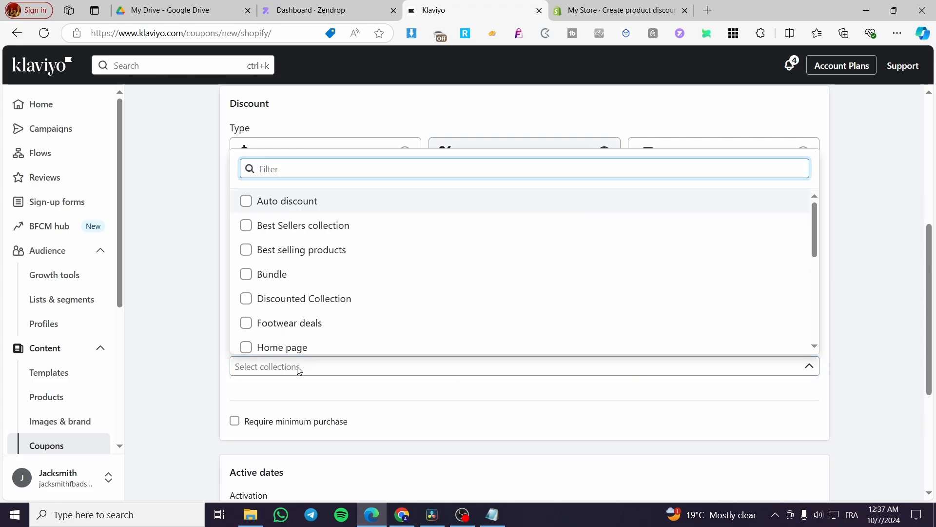
pyautogui.click(293, 367)
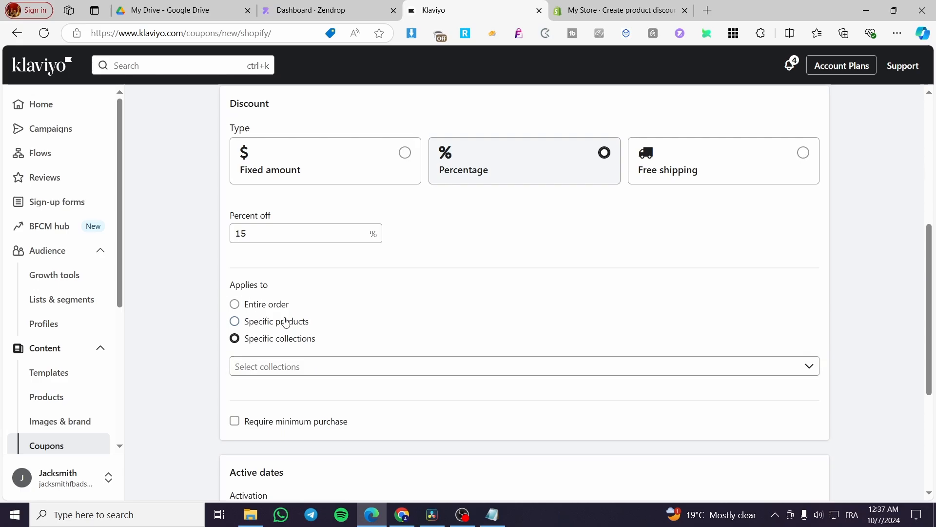
# Step: Browse the catalog for specific products without adding any, and return the coupon's scope to the entire order
pyautogui.click(263, 321)
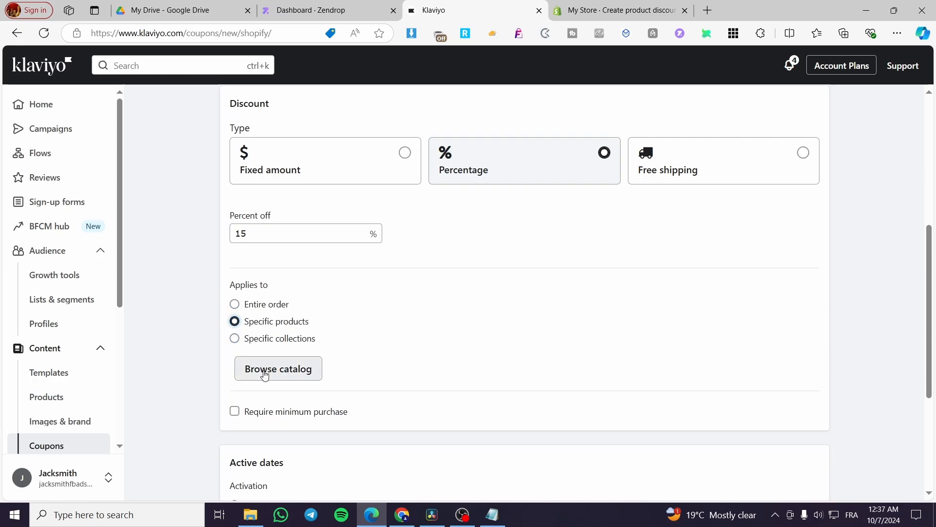
pyautogui.click(280, 373)
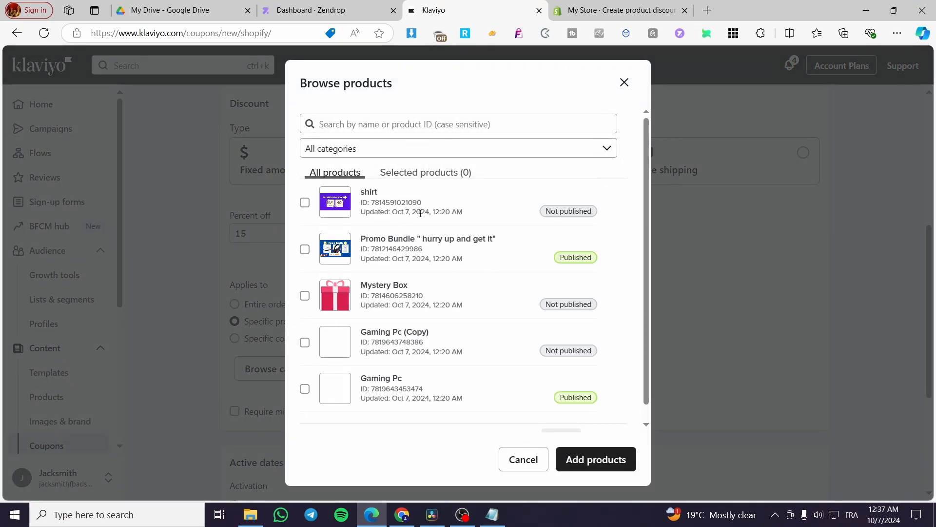
pyautogui.scroll(-1, 419, 227)
pyautogui.scroll(1, 419, 352)
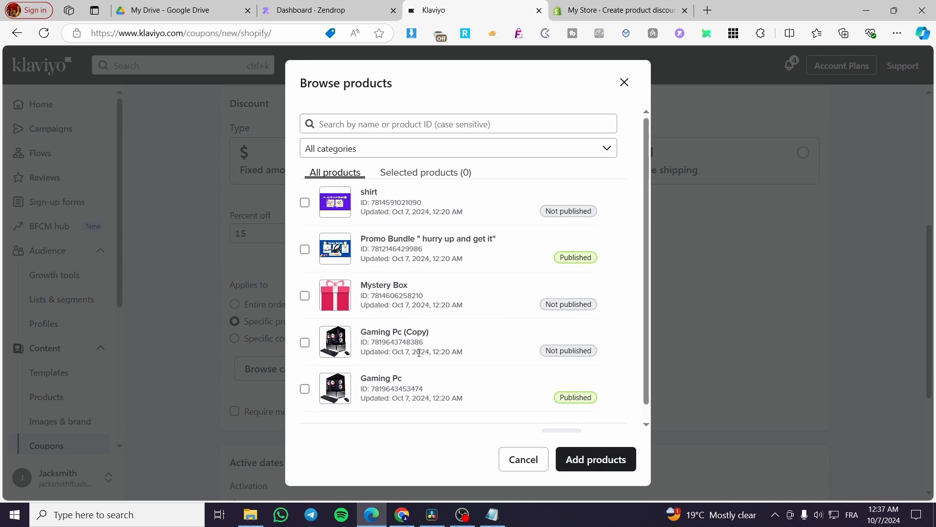
pyautogui.click(651, 84)
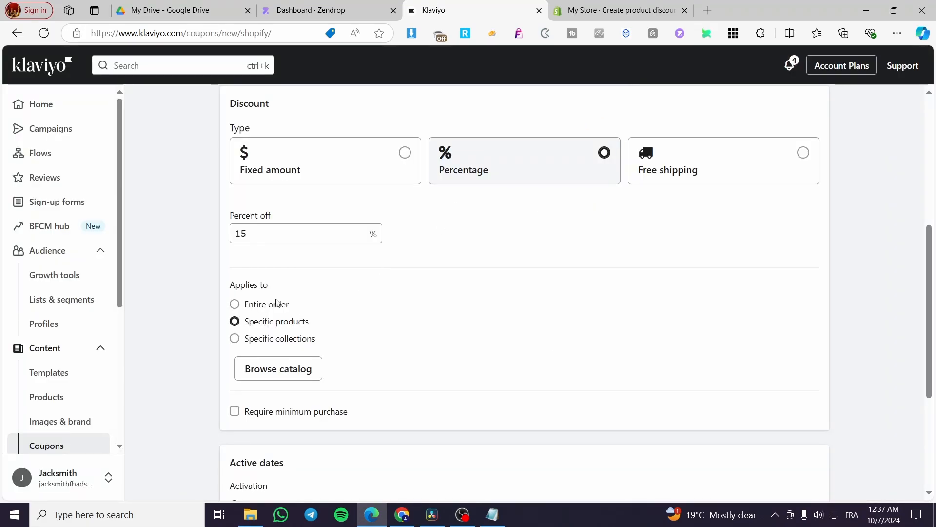
pyautogui.click(261, 308)
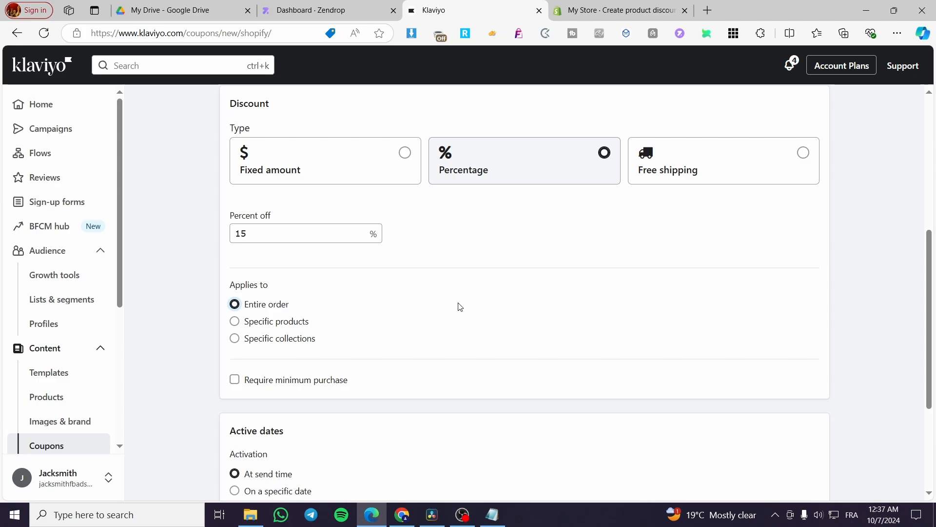
pyautogui.scroll(-2, 449, 307)
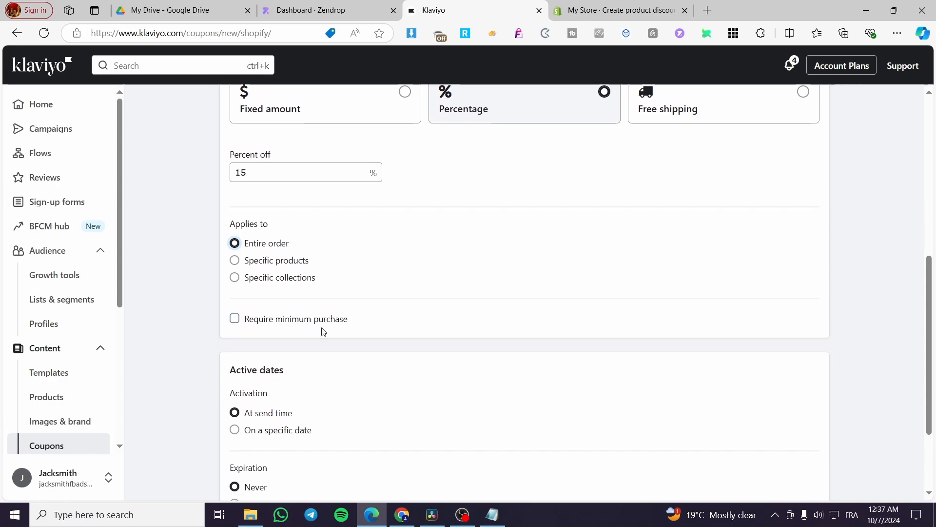
# Step: Keep the minimum purchase requirement off after trying it, and create the dynamic_coupon coupon
pyautogui.click(252, 323)
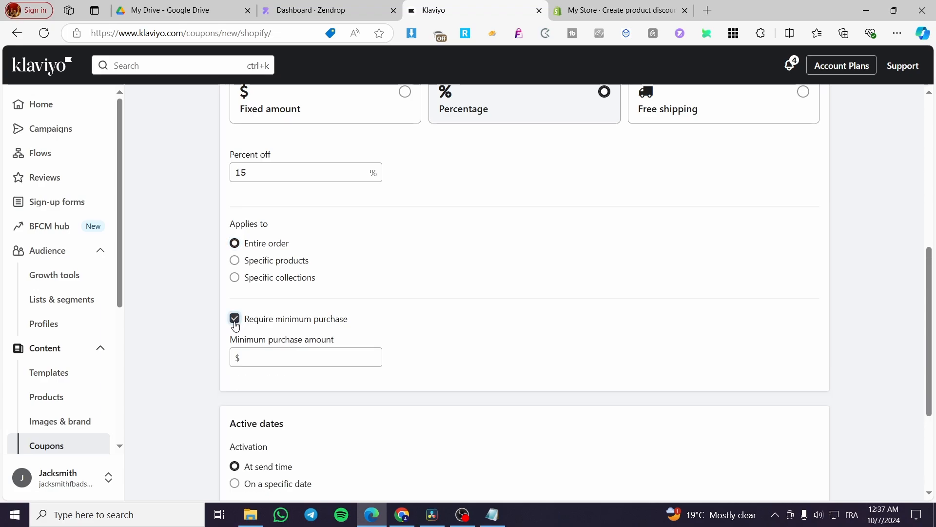
pyautogui.click(235, 323)
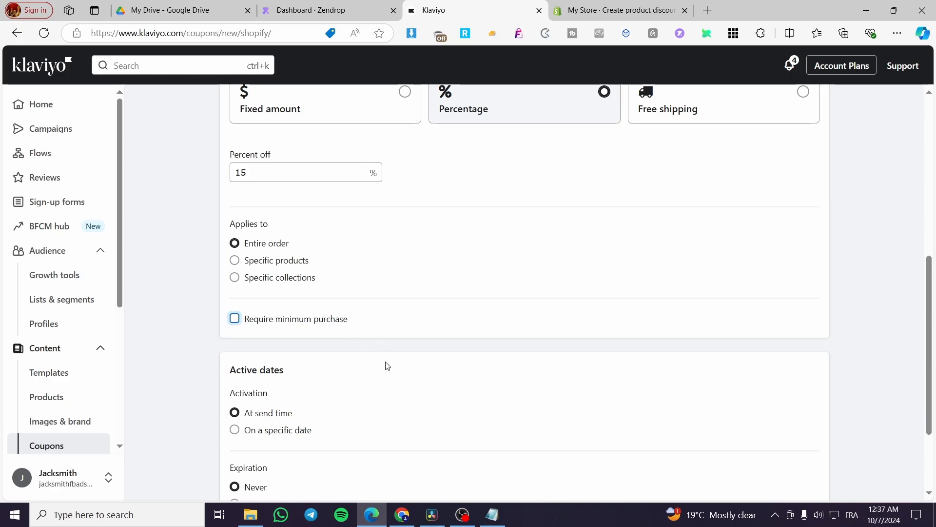
pyautogui.scroll(-3, 387, 365)
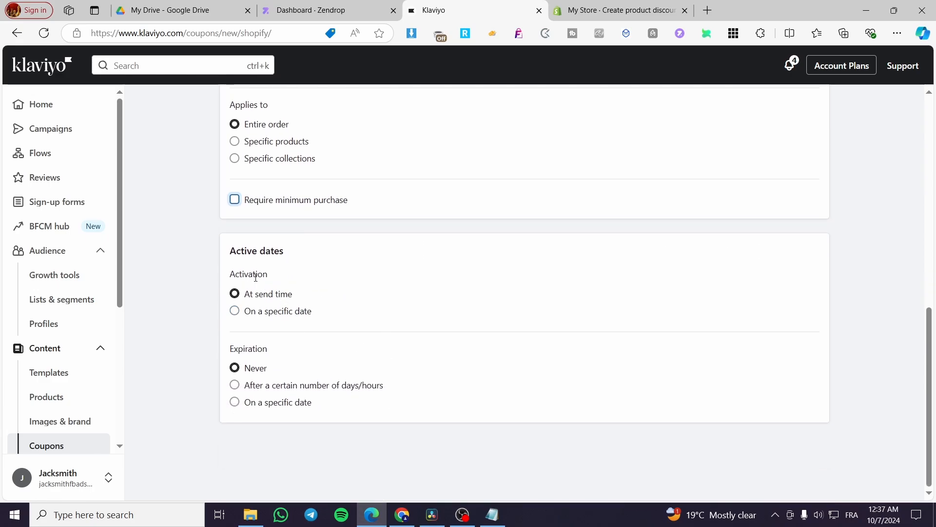
pyautogui.scroll(8, 499, 393)
pyautogui.scroll(4, 499, 394)
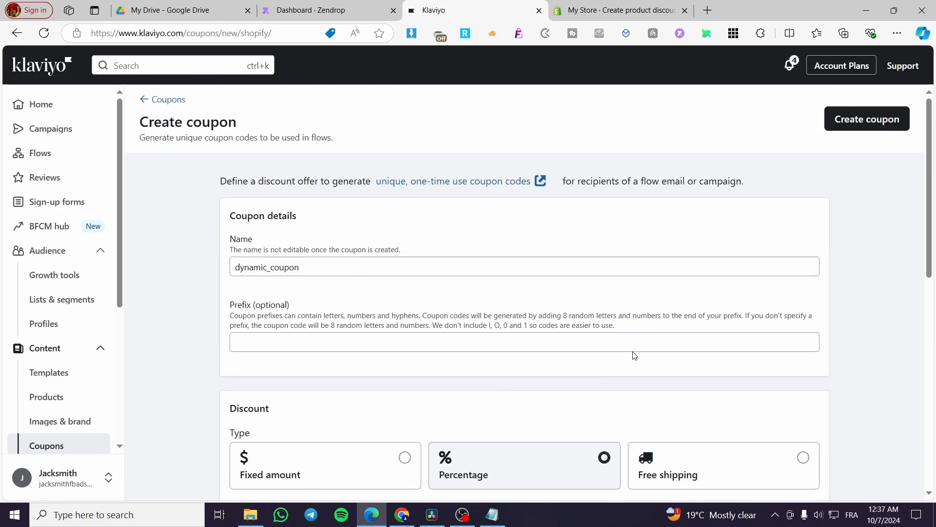
pyautogui.click(867, 127)
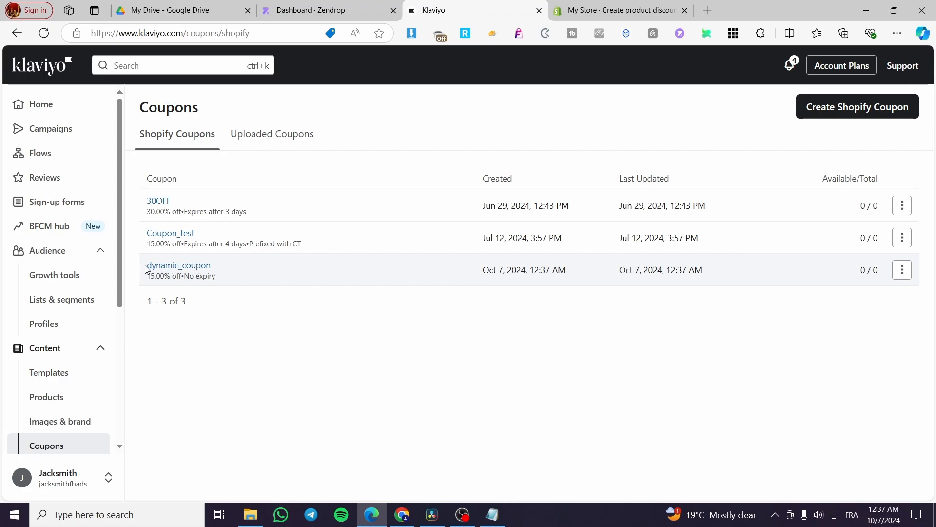
# Step: Copy the name of the dynamic_coupon entry from the Shopify coupons list
pyautogui.moveTo(213, 268); pyautogui.dragTo(147, 266)
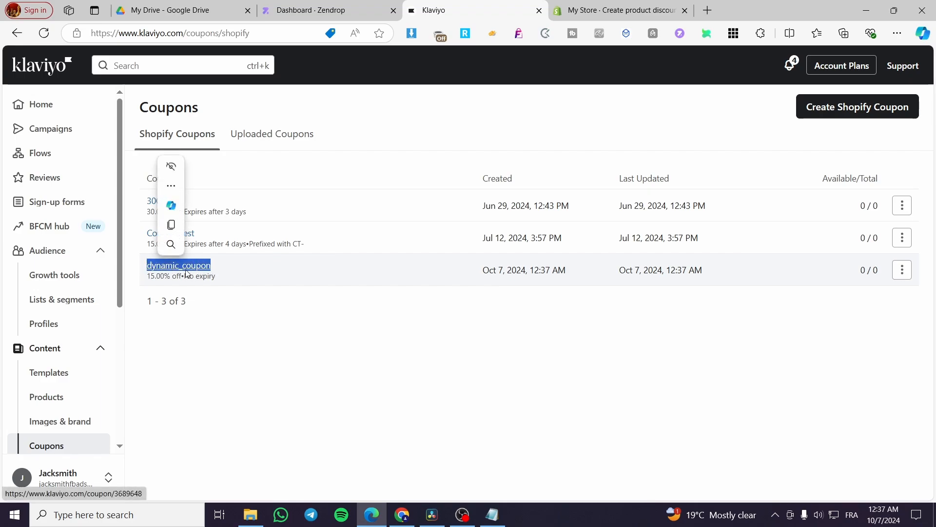
pyautogui.click(240, 297)
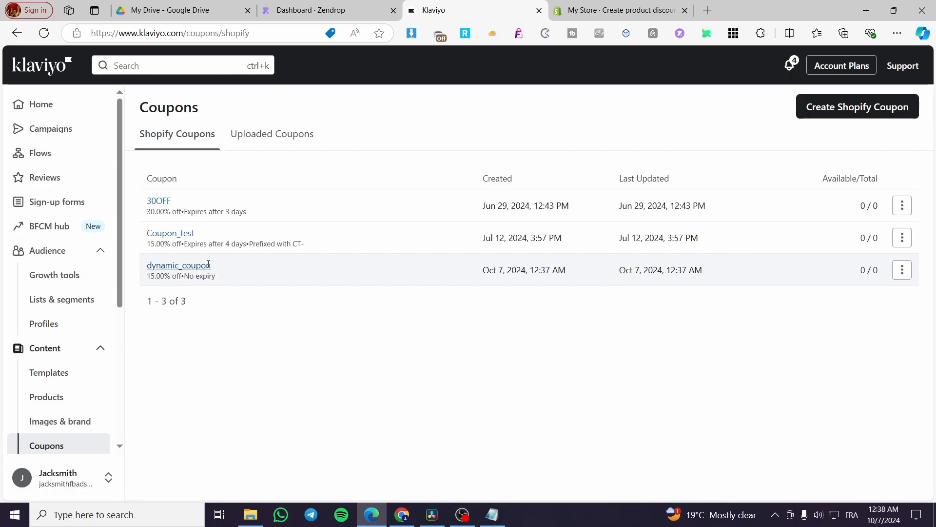
pyautogui.moveTo(214, 263); pyautogui.dragTo(149, 269)
pyautogui.rightClick(161, 268)
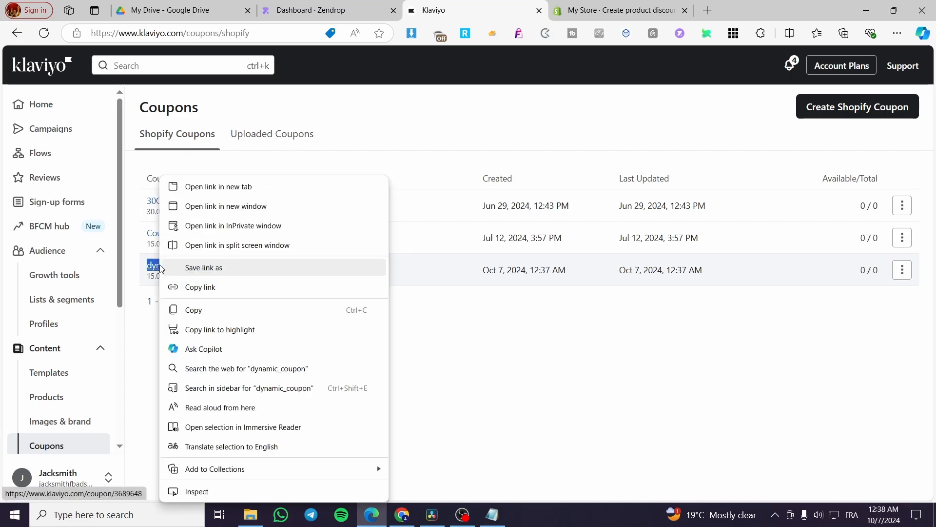
pyautogui.click(251, 312)
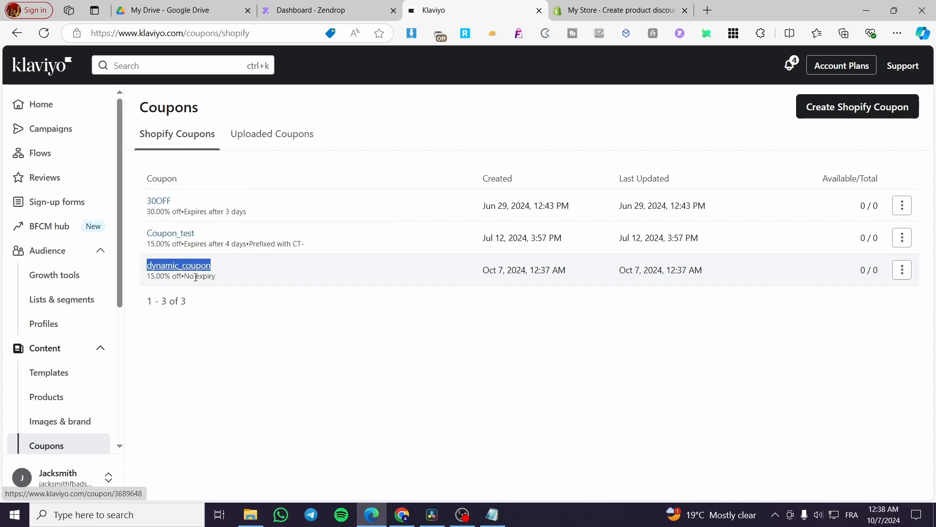
pyautogui.click(268, 330)
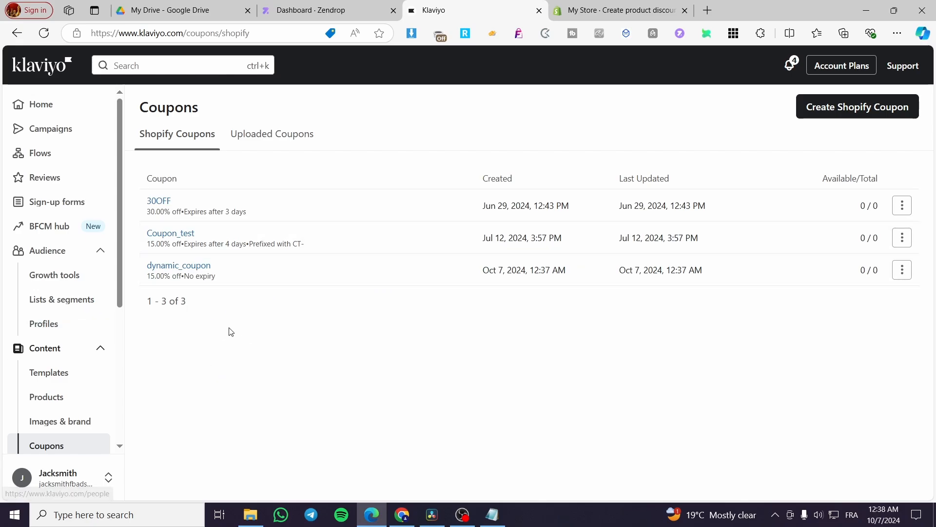
# Step: Switch to Notepad to view the {%coupon_code'NAME_OF_YOUR_COUPON'%} snippet, and return to the Klaviyo coupons list
pyautogui.click(493, 515)
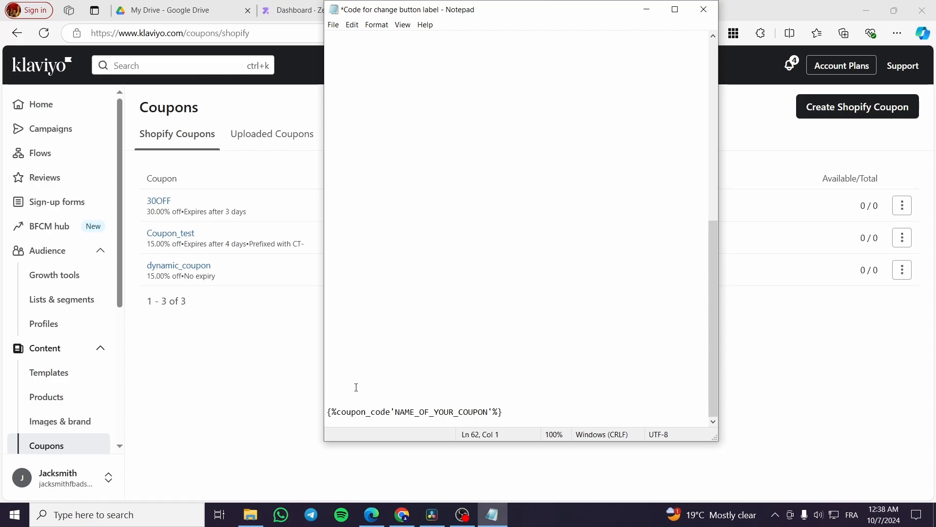
pyautogui.hotkey('ctrl', 'v')
pyautogui.click(776, 402)
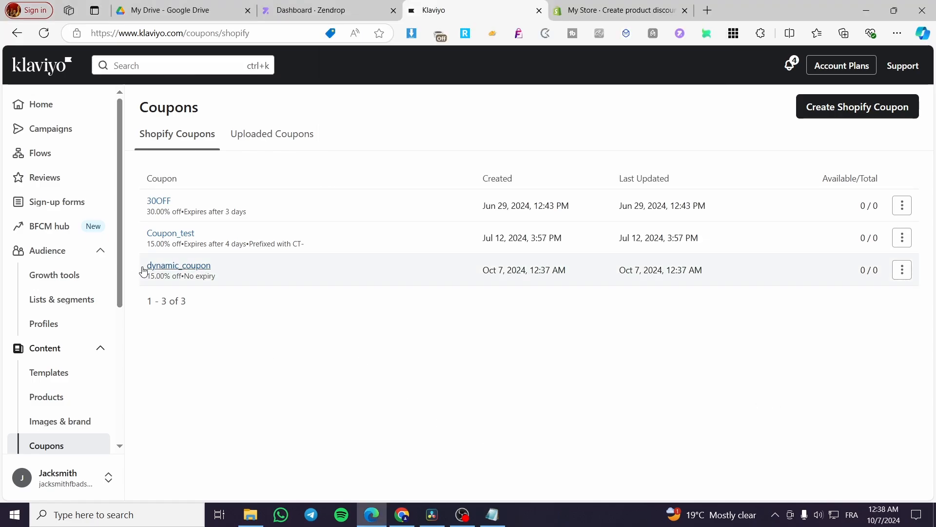
# Step: Start creating a flow, search the flow library for "abandoned cart", and open the Abandoned Cart Reminder Standard (Email & SMS) template
pyautogui.click(54, 137)
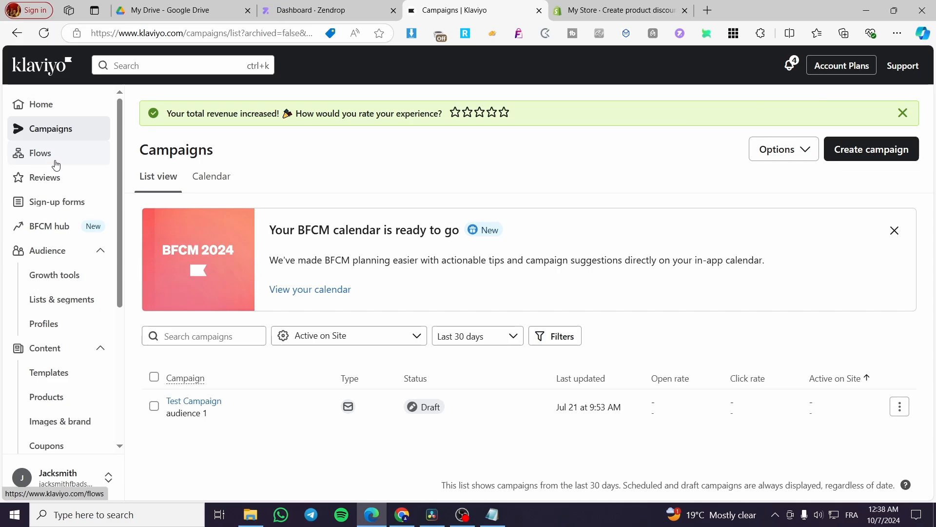
pyautogui.click(56, 164)
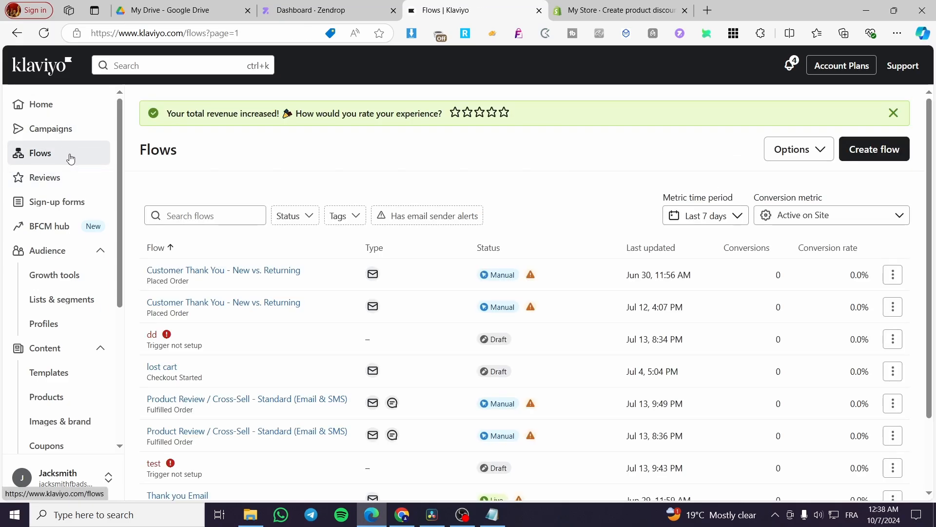
pyautogui.click(871, 153)
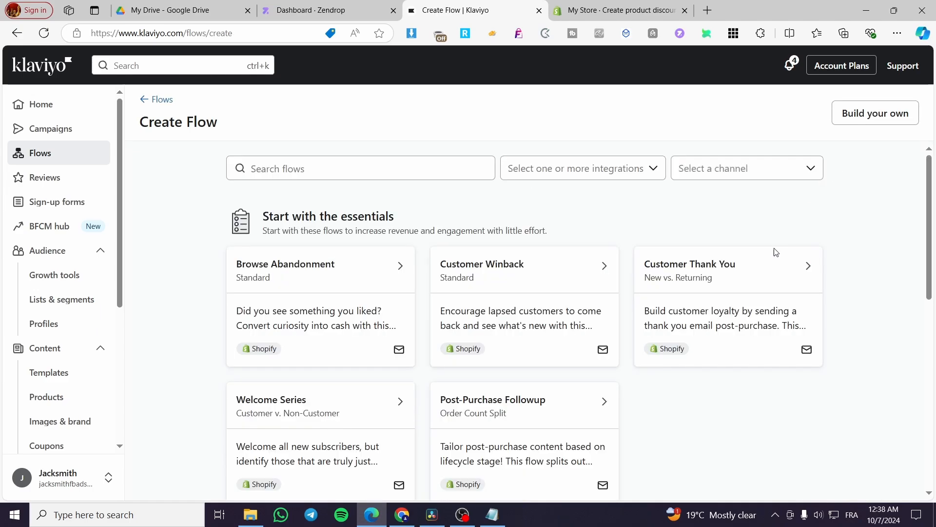
pyautogui.click(359, 171)
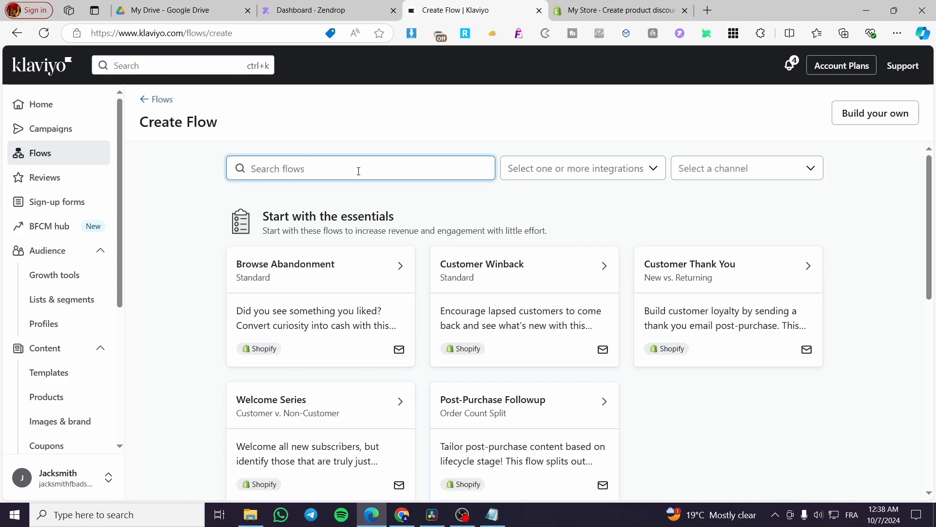
pyautogui.write('abando')
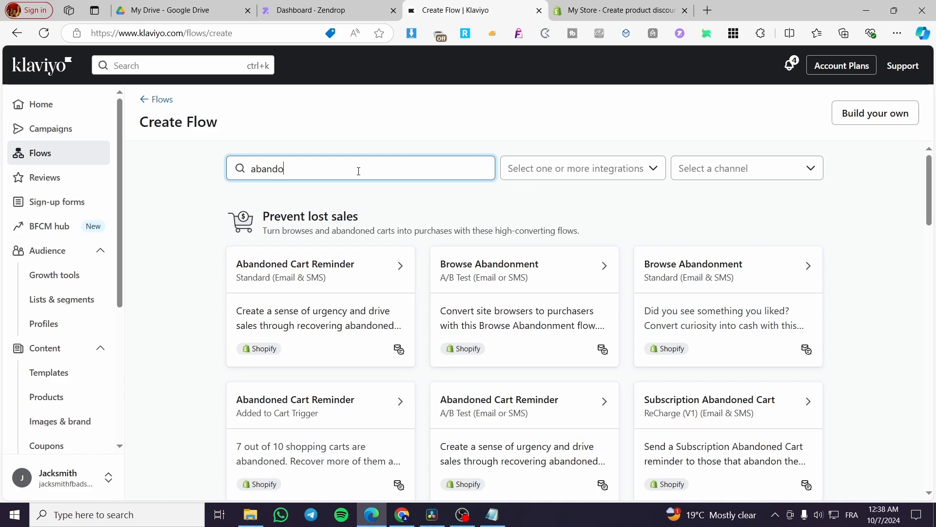
pyautogui.write('ned cart')
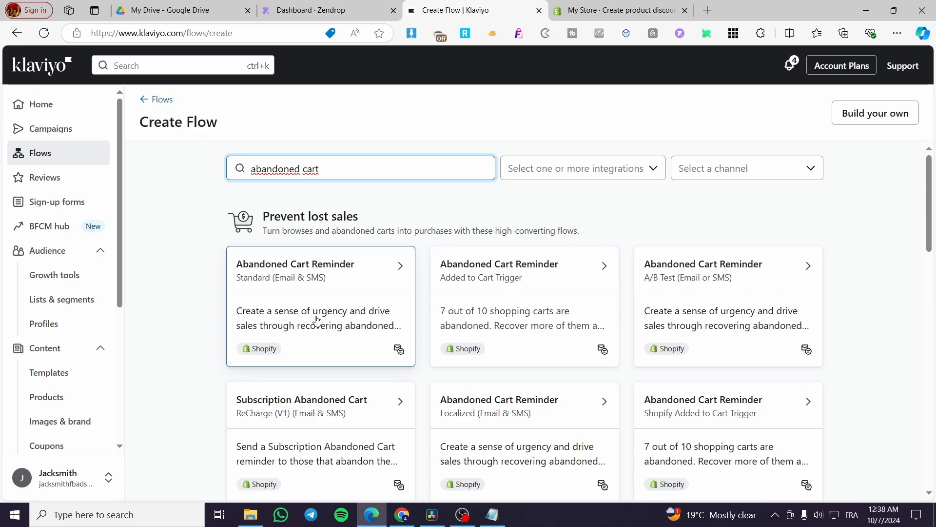
pyautogui.click(369, 275)
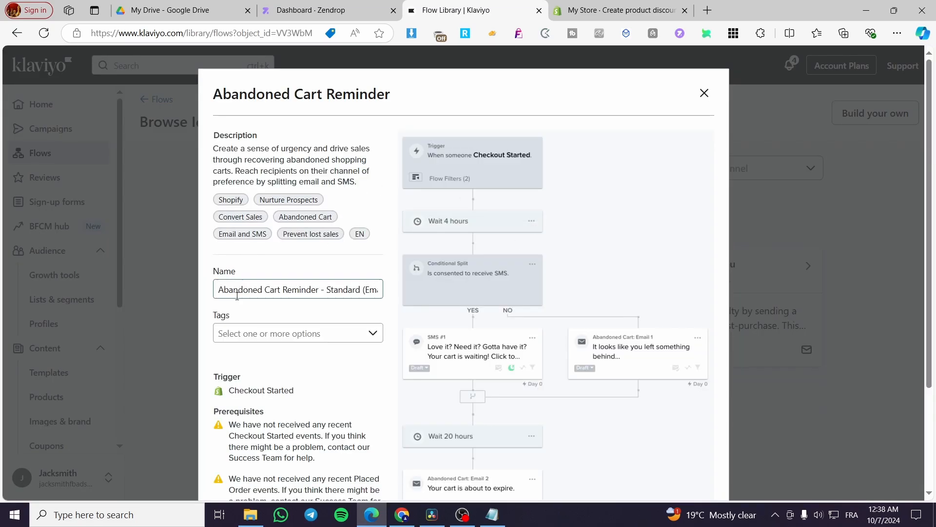
# Step: Tag the Abandoned Cart Reminder flow with Email and create the flow from the template
pyautogui.click(333, 333)
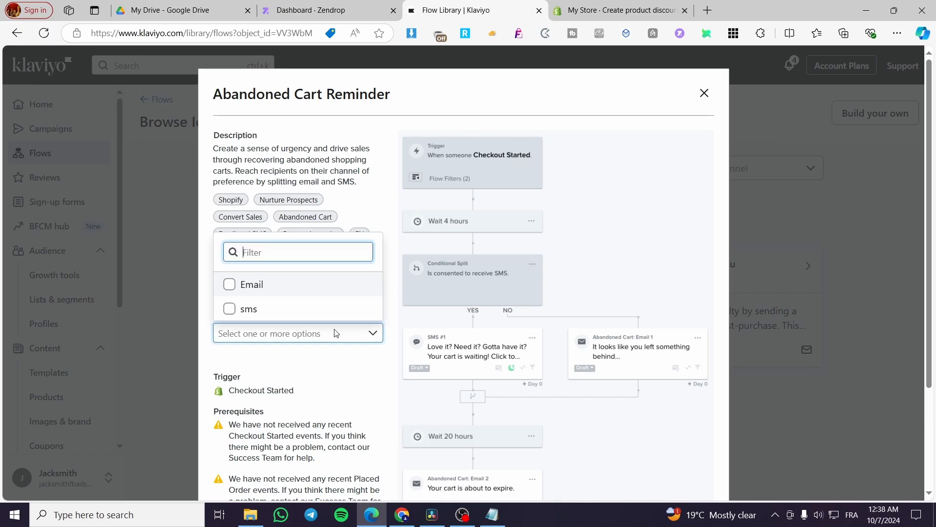
pyautogui.click(227, 286)
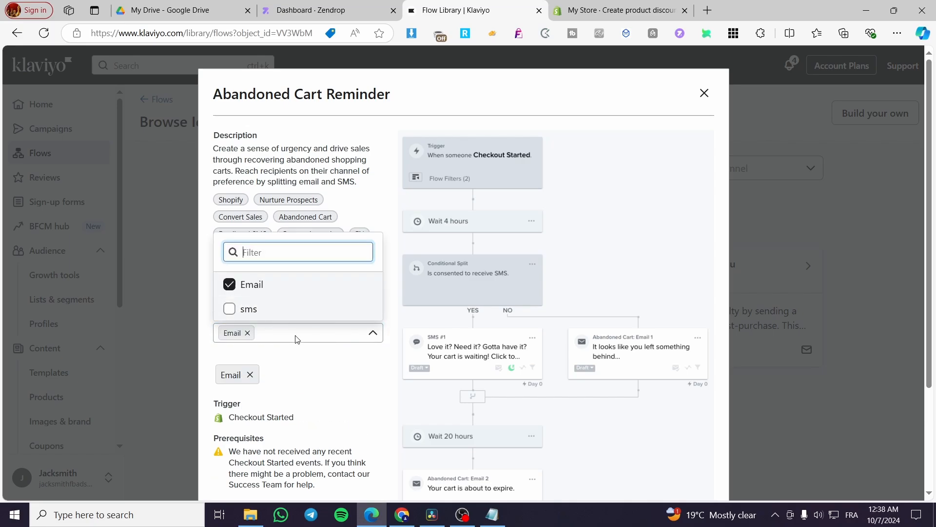
pyautogui.click(337, 360)
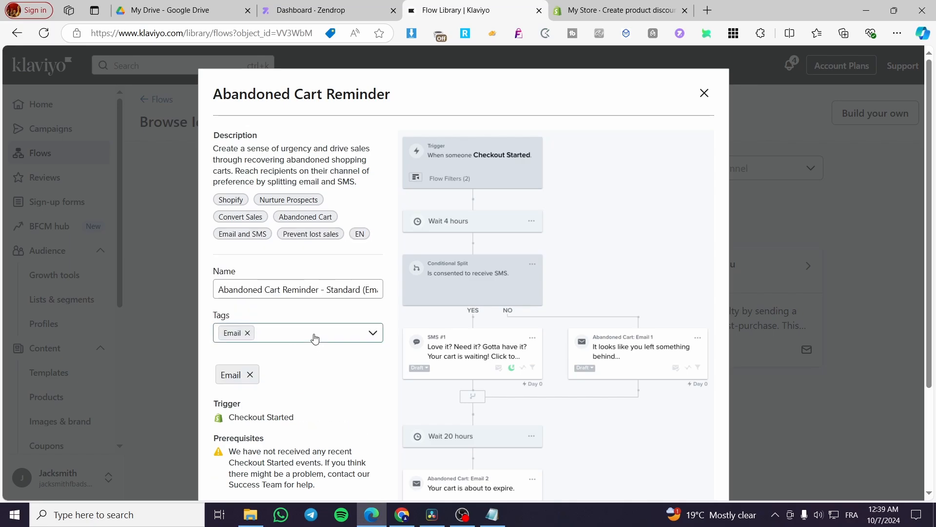
pyautogui.scroll(-3, 313, 211)
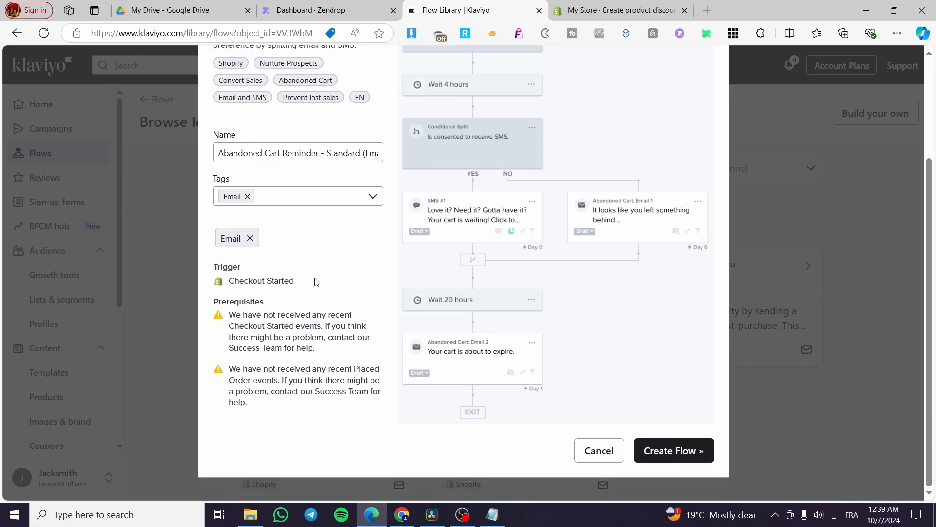
pyautogui.click(686, 441)
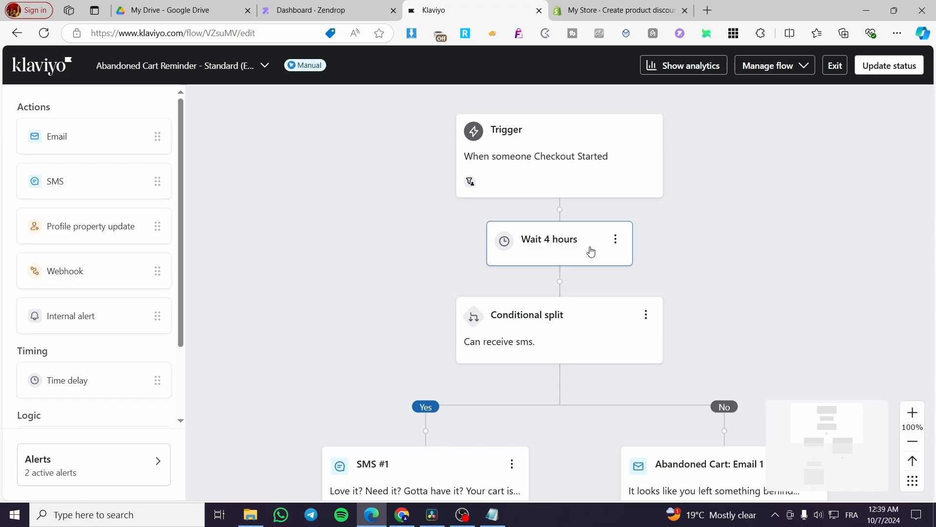
# Step: Set the time delay after the Checkout Started trigger to 2 hours and save it
pyautogui.click(616, 239)
pyautogui.click(573, 249)
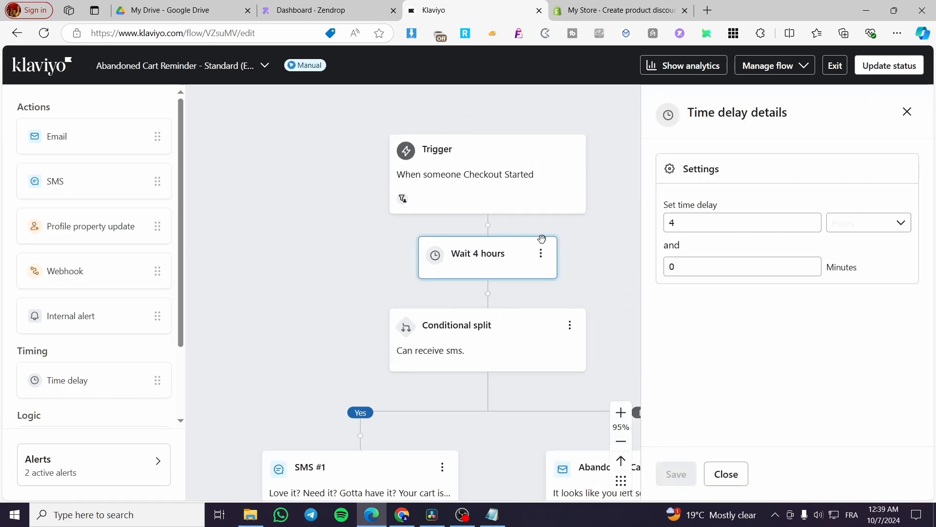
pyautogui.moveTo(692, 223); pyautogui.dragTo(655, 224)
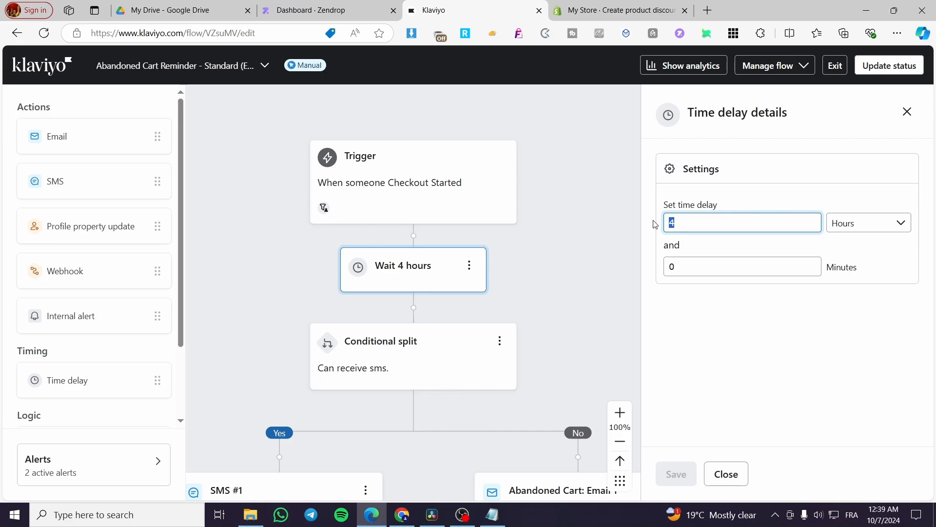
pyautogui.write('2')
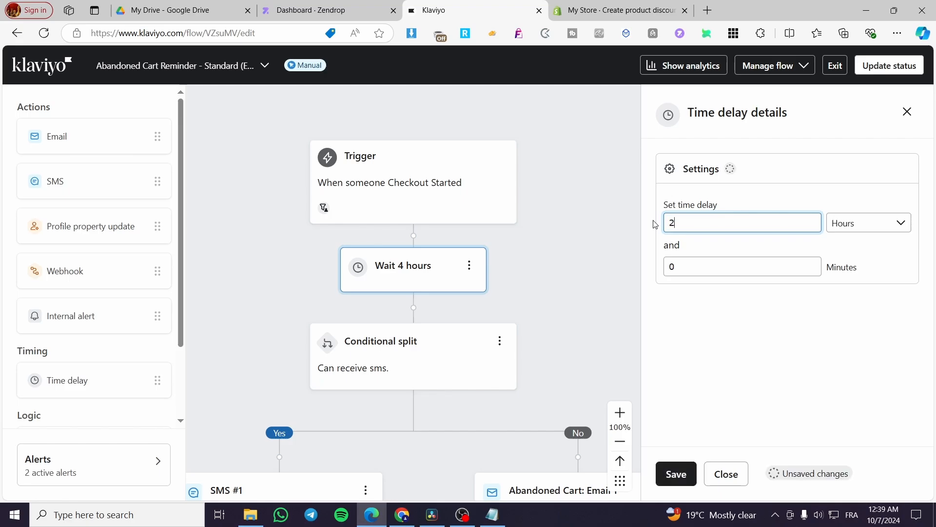
pyautogui.click(676, 473)
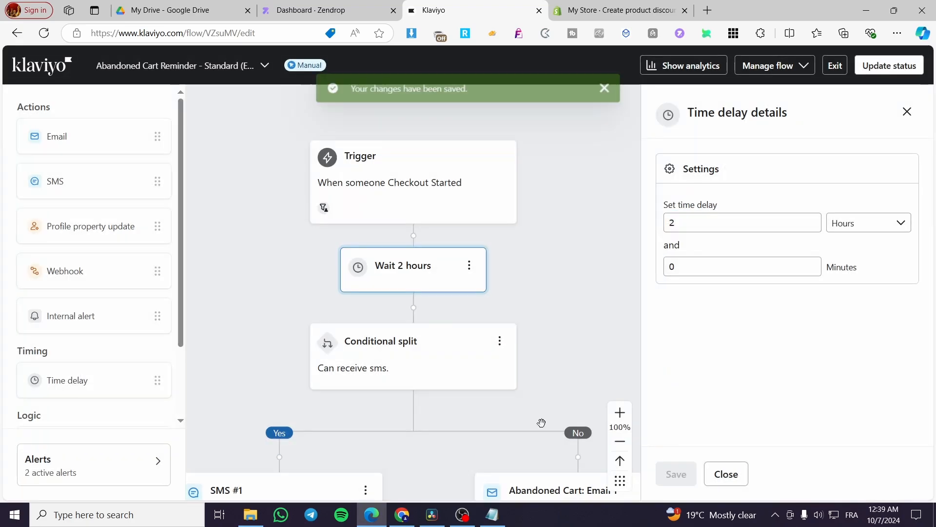
pyautogui.click(907, 109)
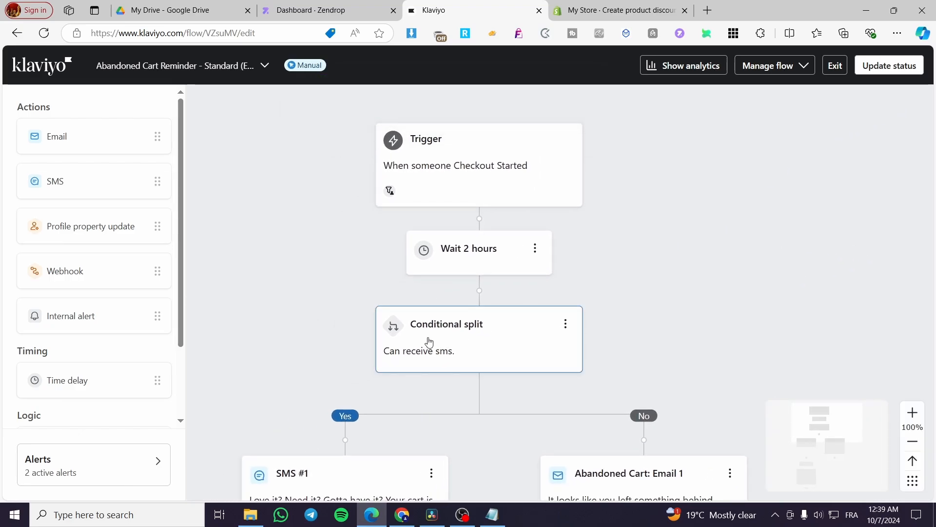
# Step: Change the conditional split to check whether the person can receive email marketing, and save it
pyautogui.scroll(-1, 707, 302)
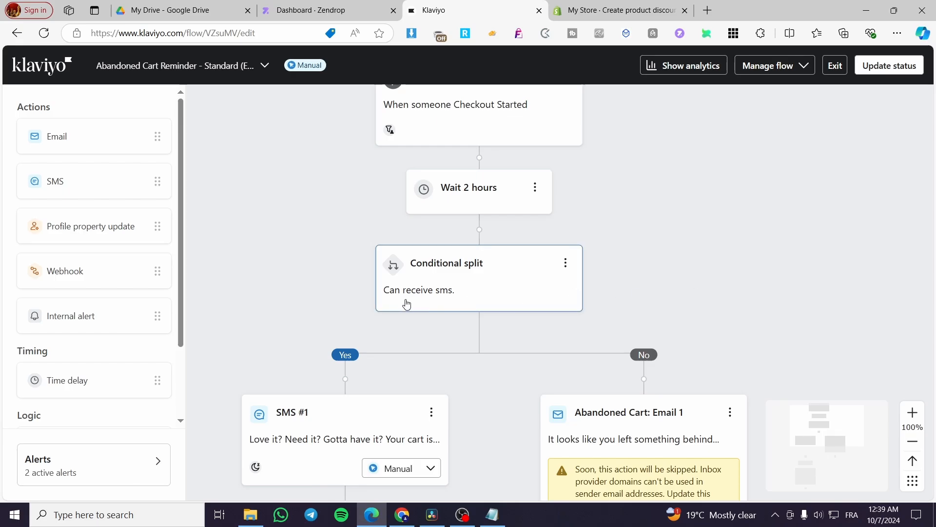
pyautogui.click(480, 294)
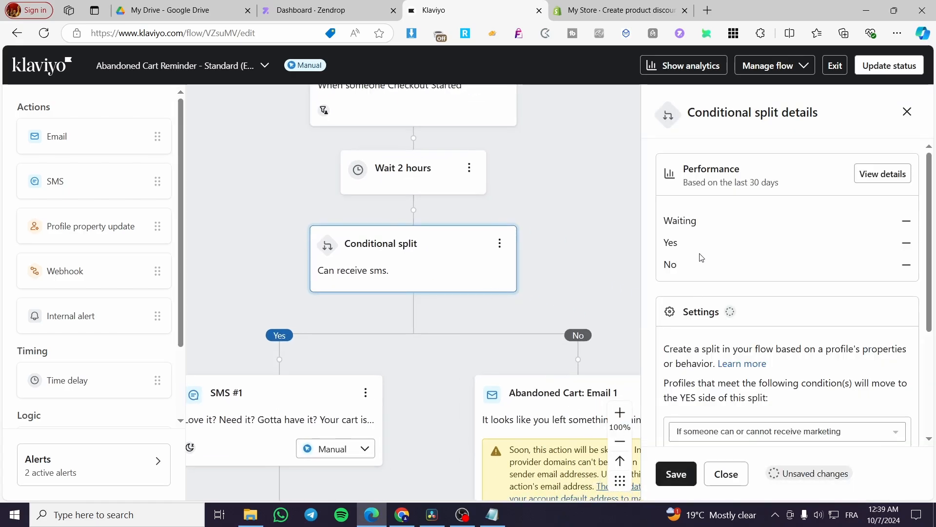
pyautogui.scroll(-3, 842, 322)
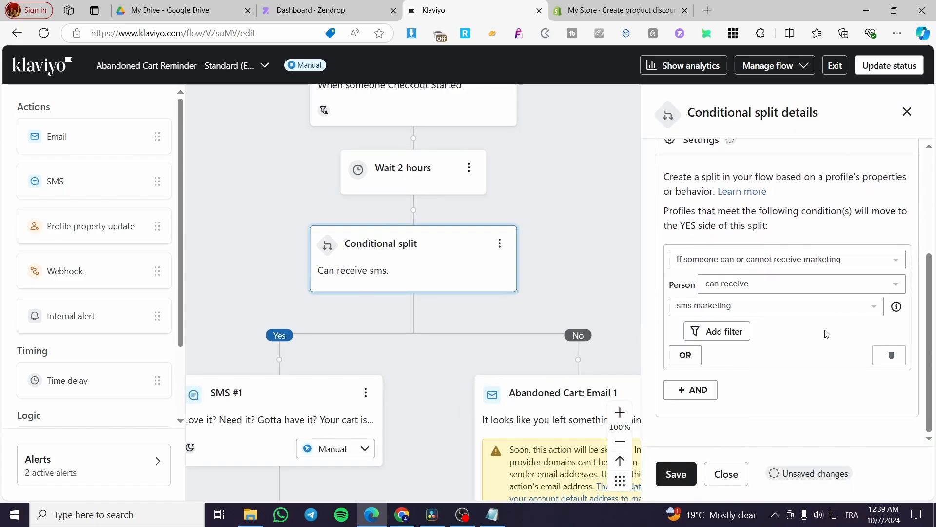
pyautogui.click(756, 306)
pyautogui.click(754, 328)
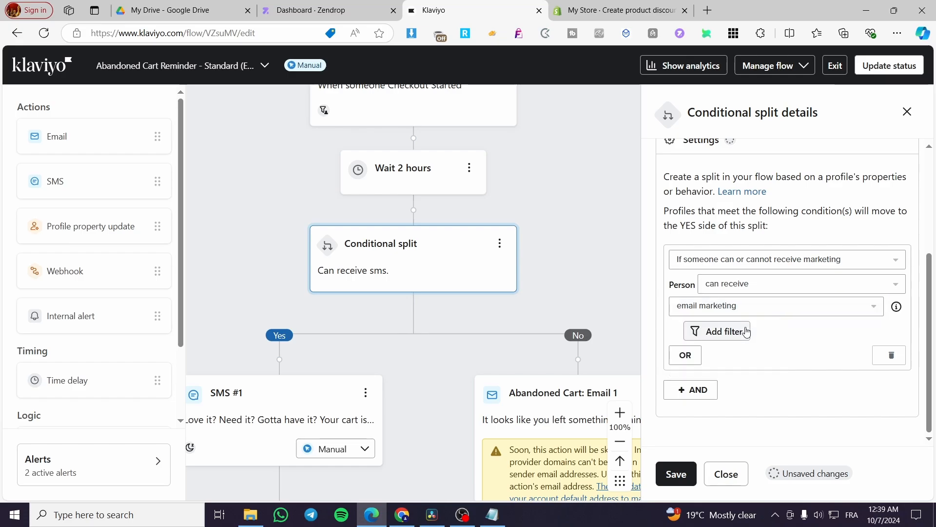
pyautogui.click(676, 474)
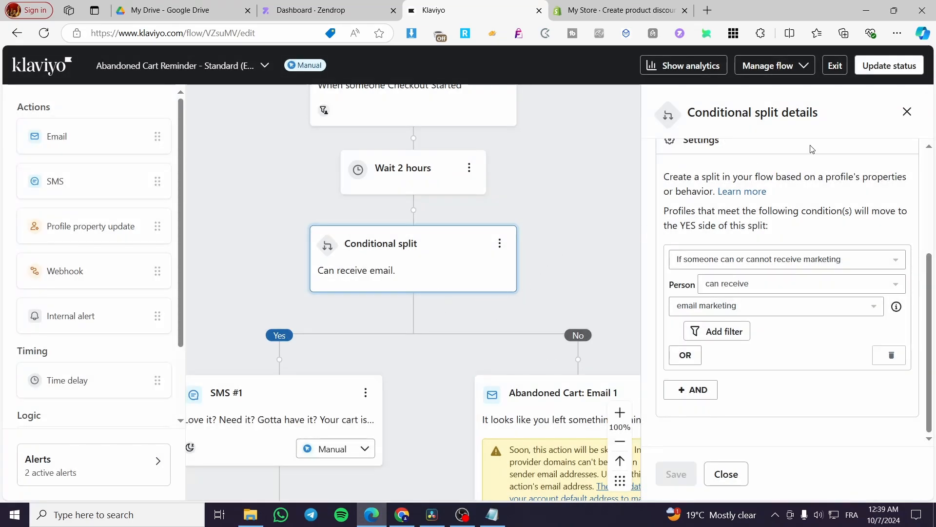
pyautogui.click(906, 112)
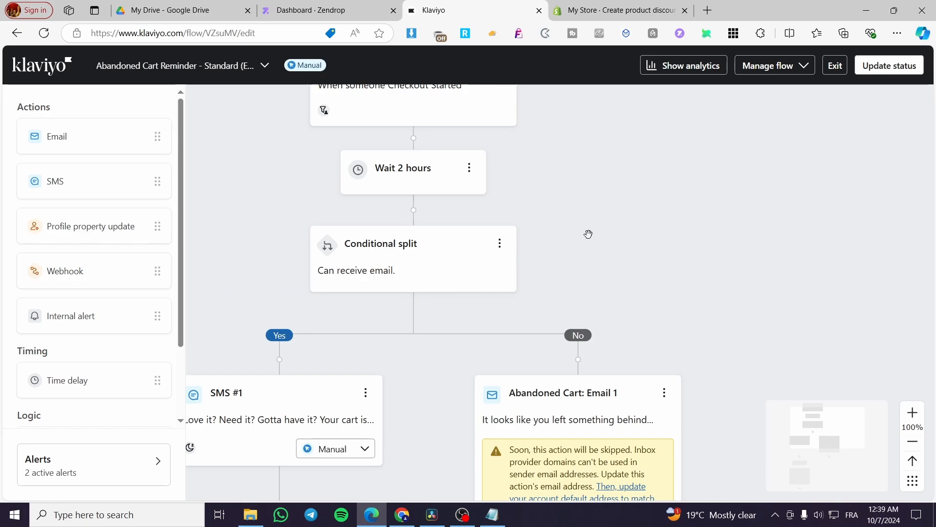
# Step: Review the status options of SMS #1 and Abandoned Cart: Email 1 and the remaining flow actions down to Email 2
pyautogui.moveTo(588, 234); pyautogui.dragTo(687, 163)
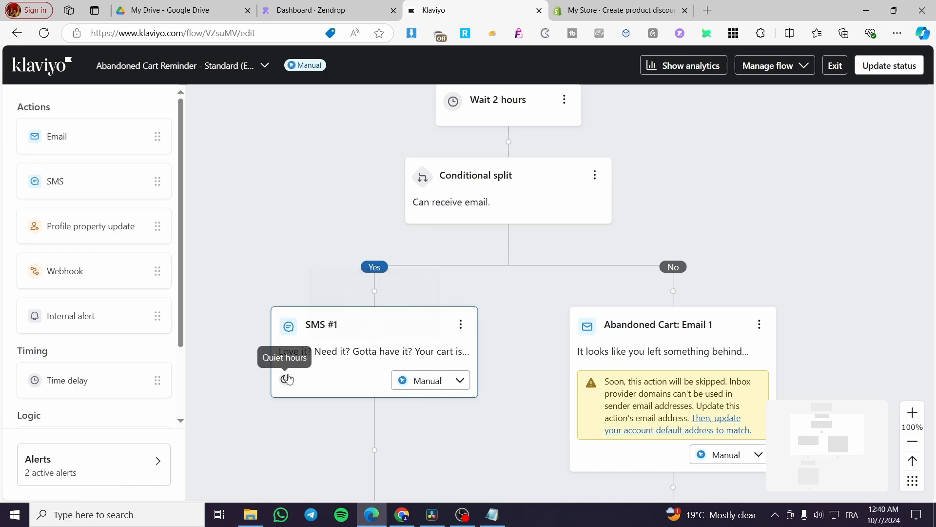
pyautogui.click(433, 382)
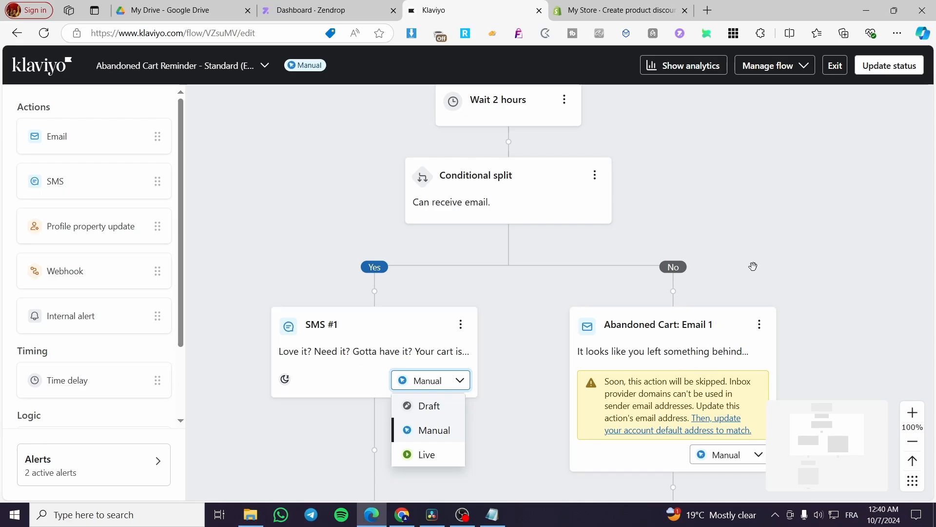
pyautogui.click(768, 238)
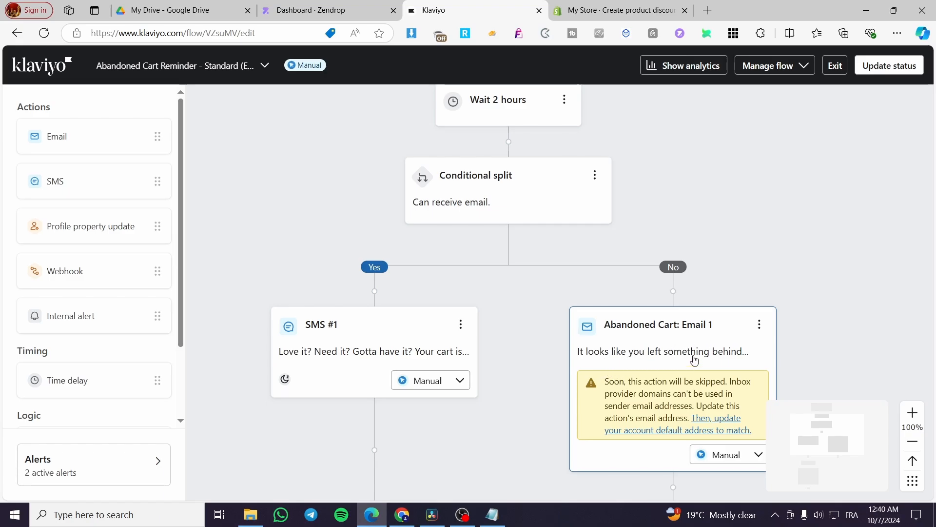
pyautogui.scroll(-1, 829, 294)
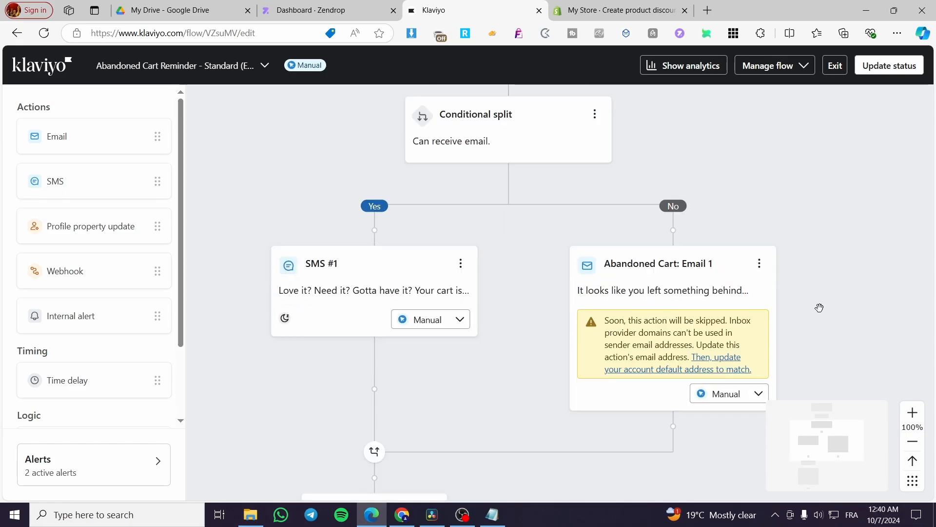
pyautogui.click(739, 394)
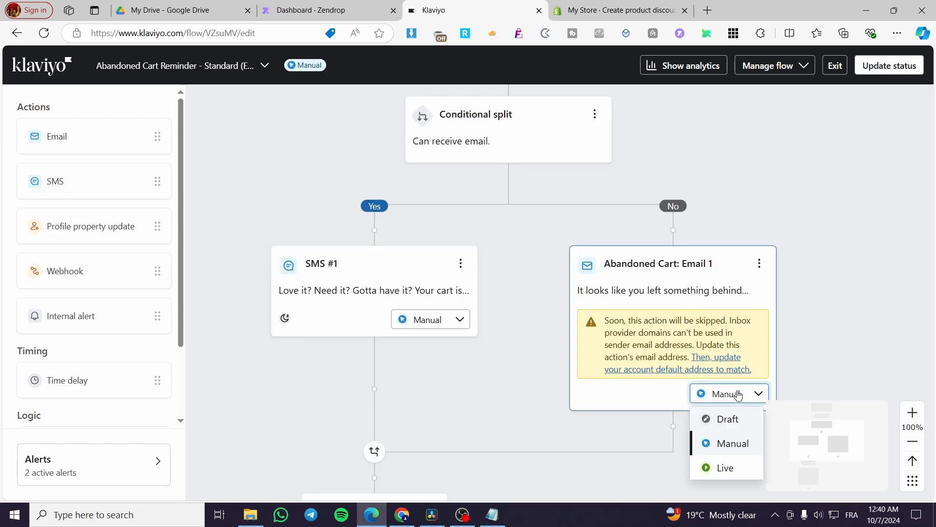
pyautogui.click(719, 393)
pyautogui.scroll(-1, 829, 330)
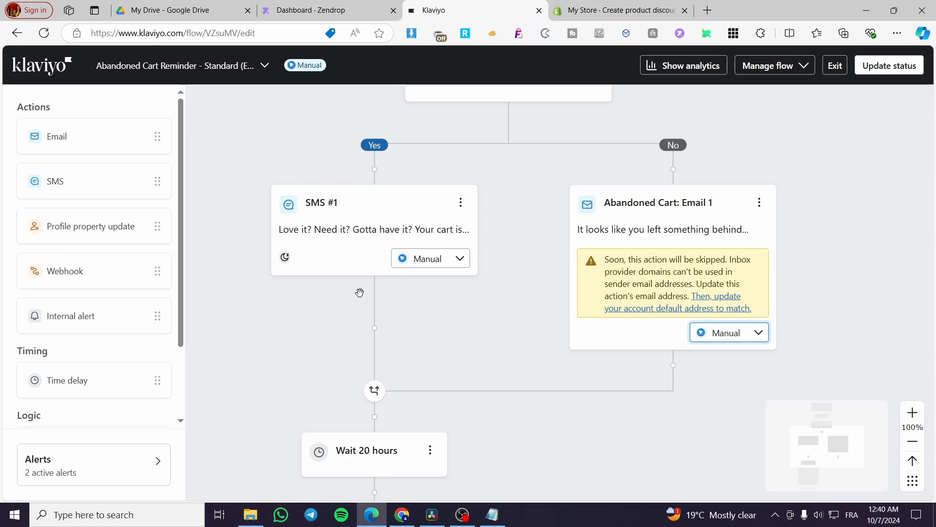
pyautogui.scroll(-1, 445, 278)
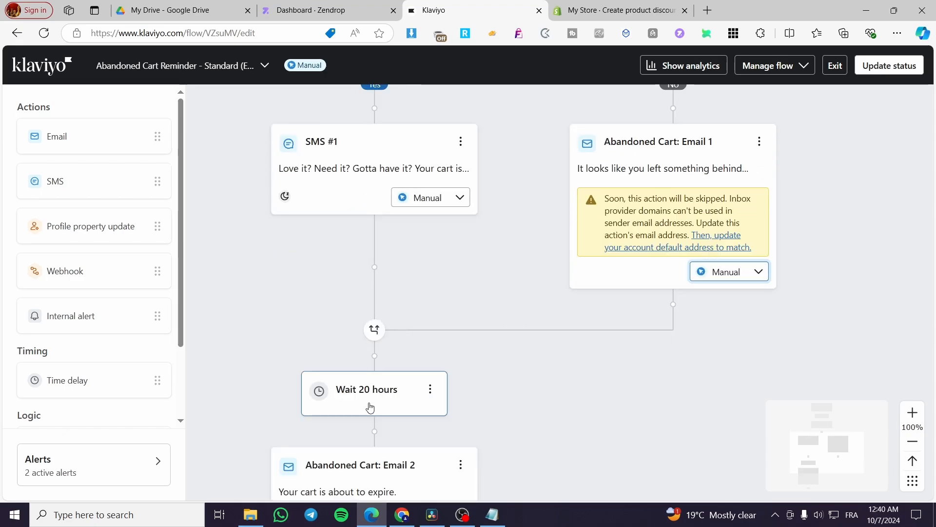
pyautogui.scroll(-1, 370, 407)
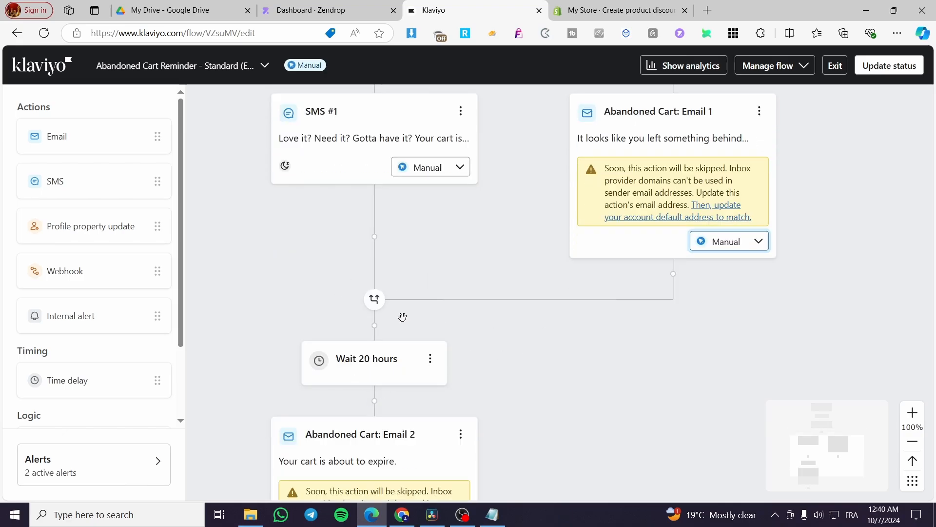
pyautogui.scroll(-1, 402, 317)
pyautogui.scroll(-1, 372, 320)
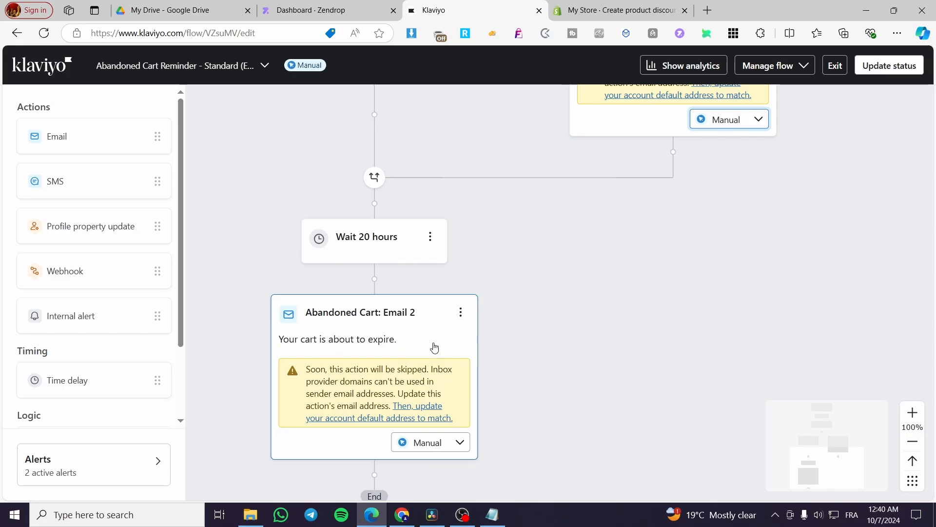
pyautogui.scroll(4, 434, 346)
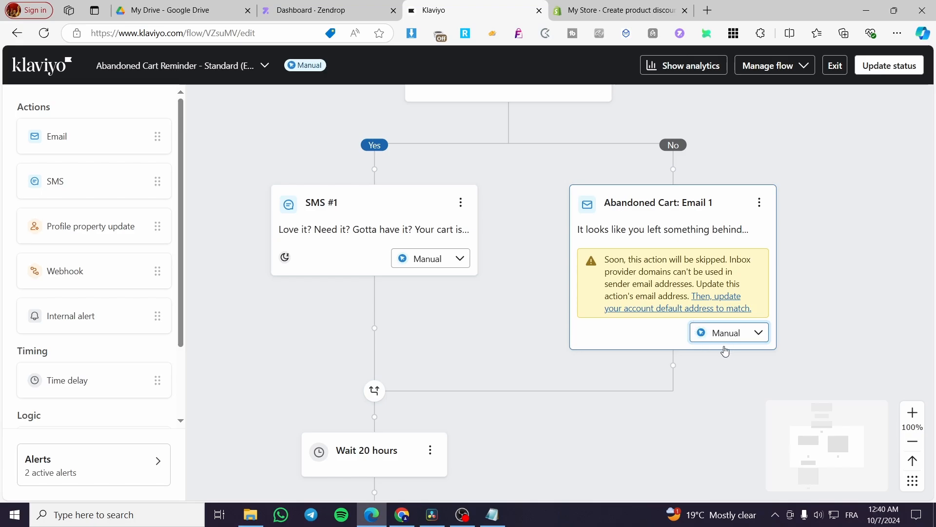
# Step: Open the Abandoned Cart: Email 1 message details and start editing its email content in the template editor
pyautogui.click(735, 330)
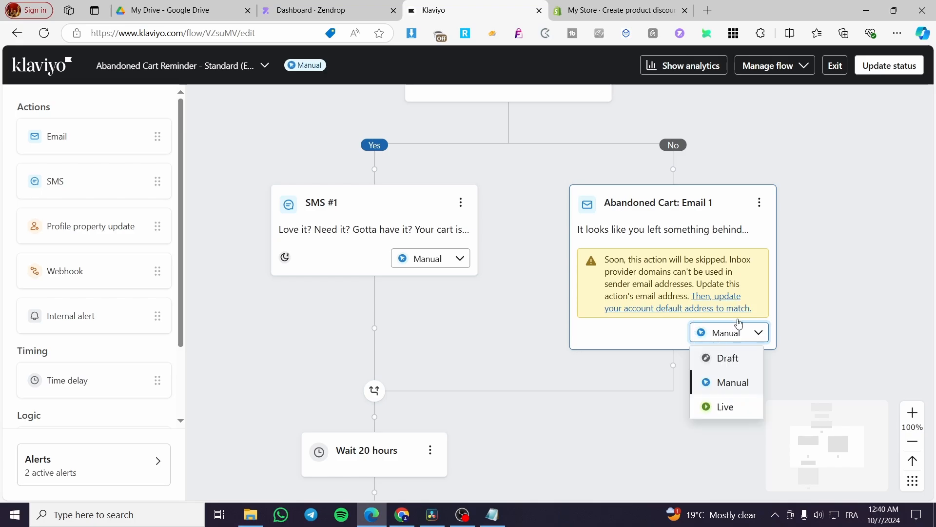
pyautogui.click(759, 202)
pyautogui.click(783, 227)
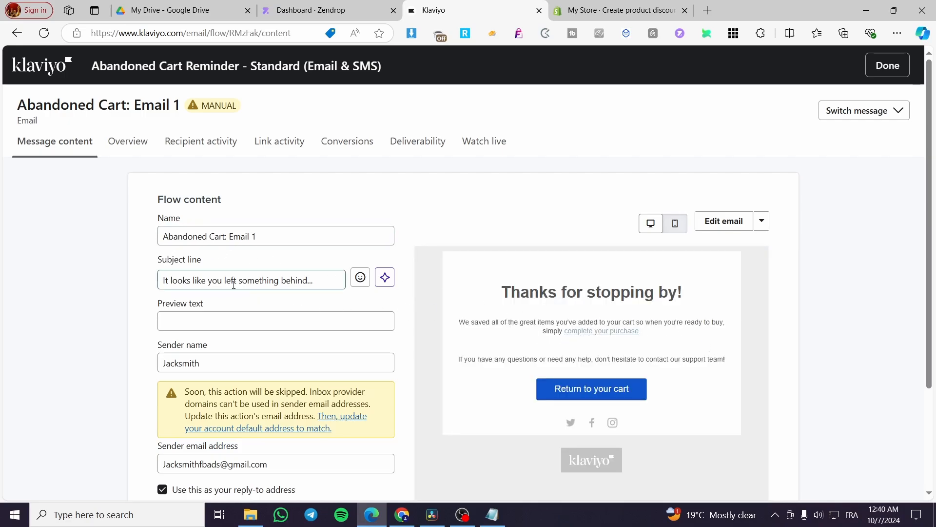
pyautogui.scroll(-3, 681, 385)
pyautogui.scroll(3, 614, 372)
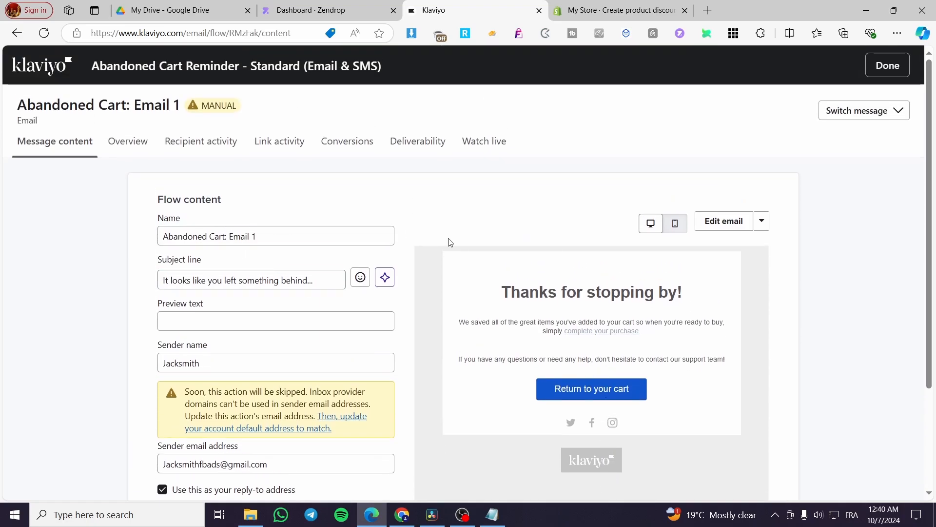
pyautogui.click(738, 225)
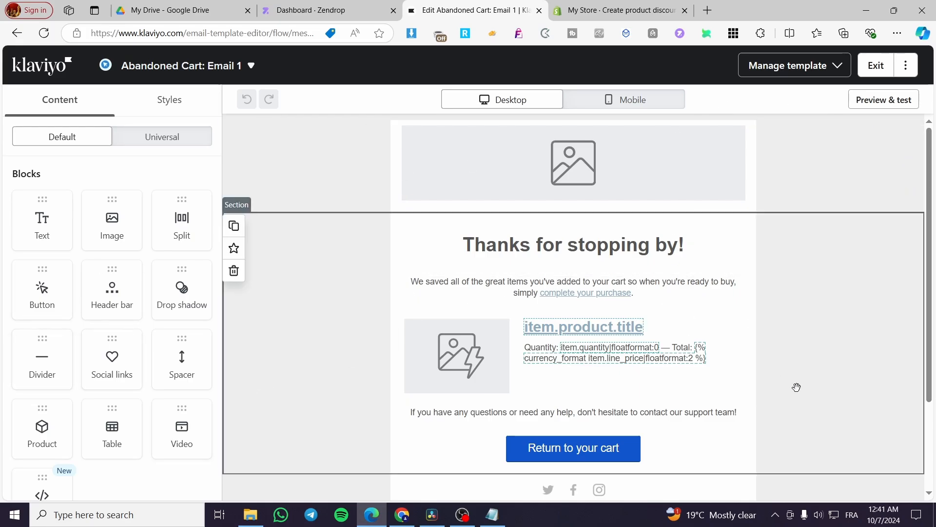
# Step: Add a text block between the cart item table and the support team line, and check its display options
pyautogui.scroll(-4, 796, 386)
pyautogui.scroll(4, 817, 359)
pyautogui.moveTo(41, 225); pyautogui.dragTo(455, 404)
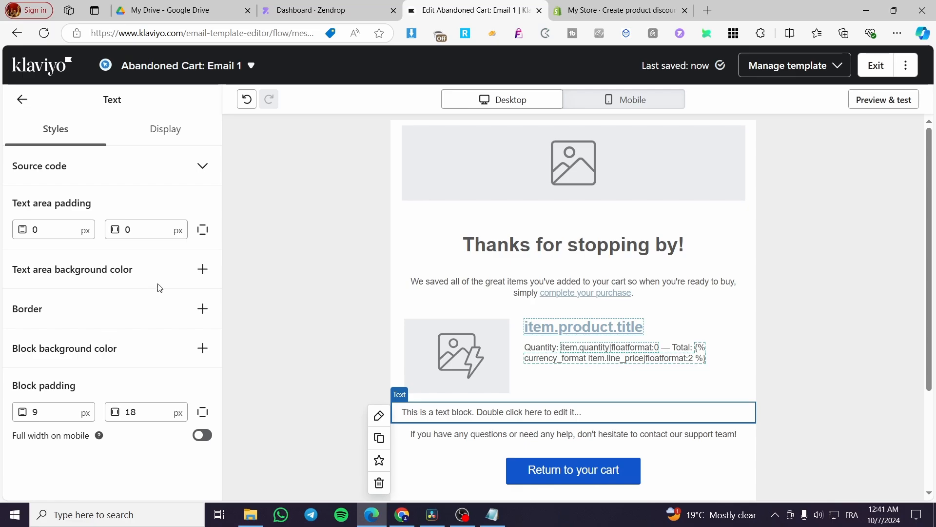
pyautogui.click(166, 130)
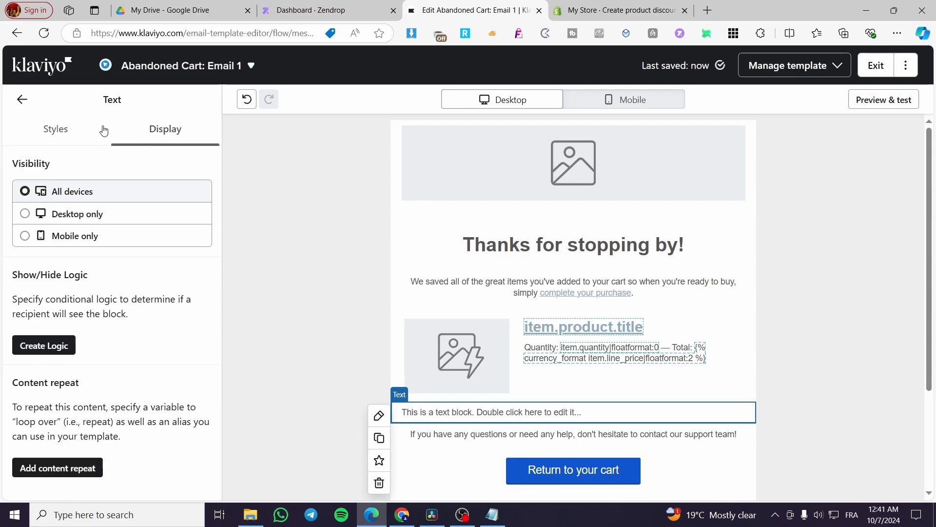
pyautogui.click(74, 135)
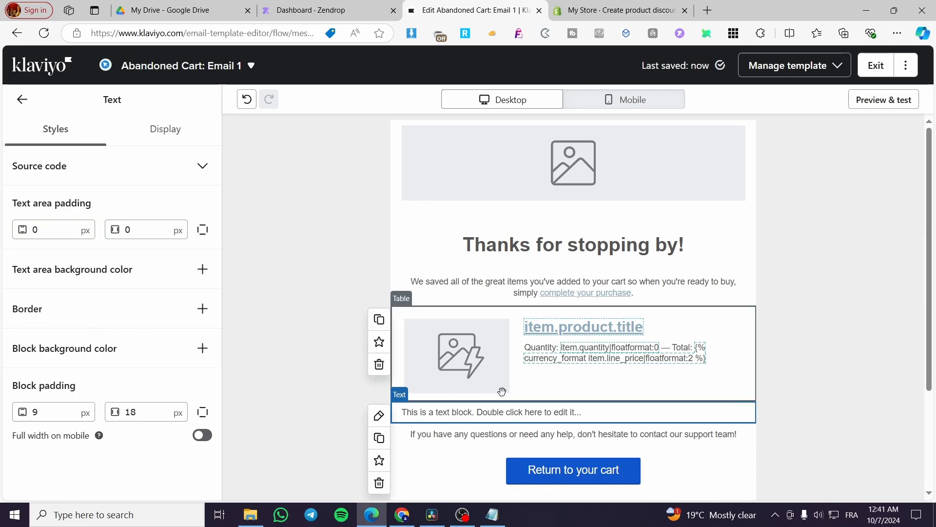
# Step: Copy the {%coupon_code'NAME_OF_YOUR_COUPON'%} tag from the Notepad file and replace the new text block's placeholder text with it
pyautogui.doubleClick(414, 414)
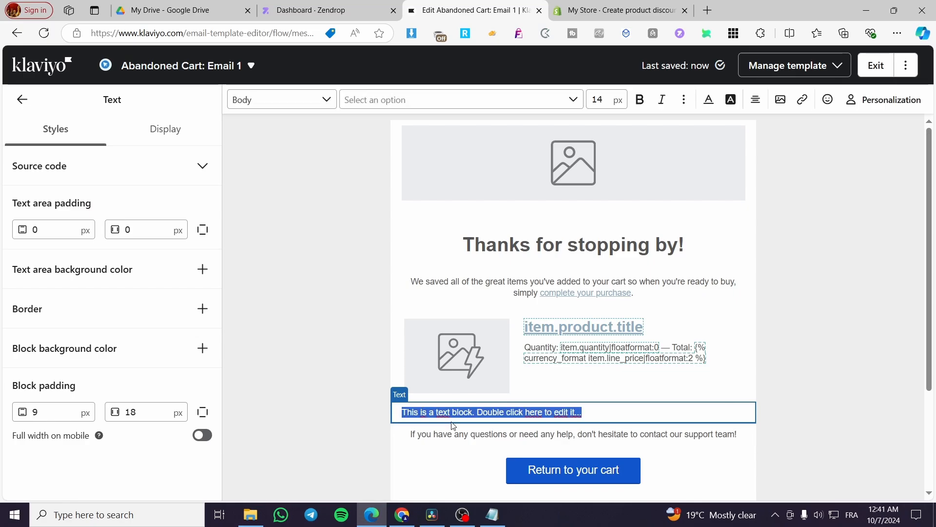
pyautogui.click(492, 514)
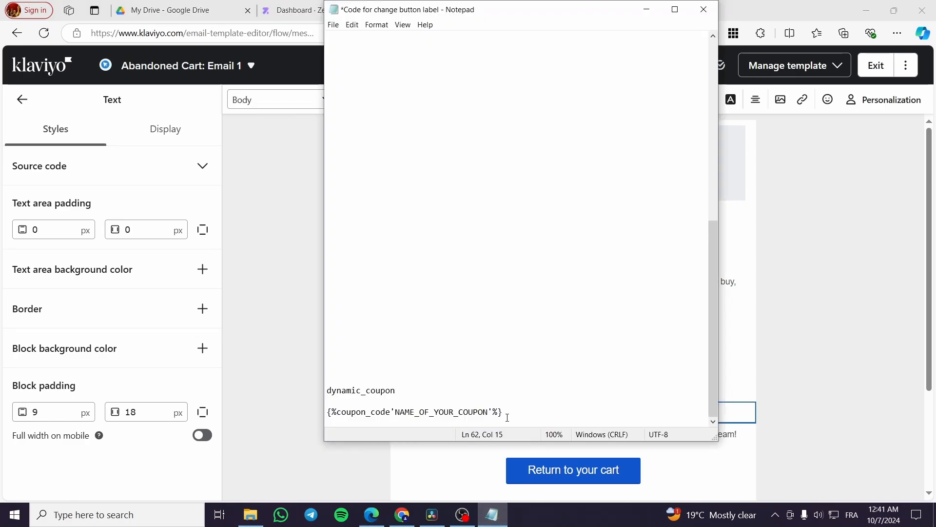
pyautogui.moveTo(488, 414); pyautogui.dragTo(354, 414)
pyautogui.rightClick(328, 415)
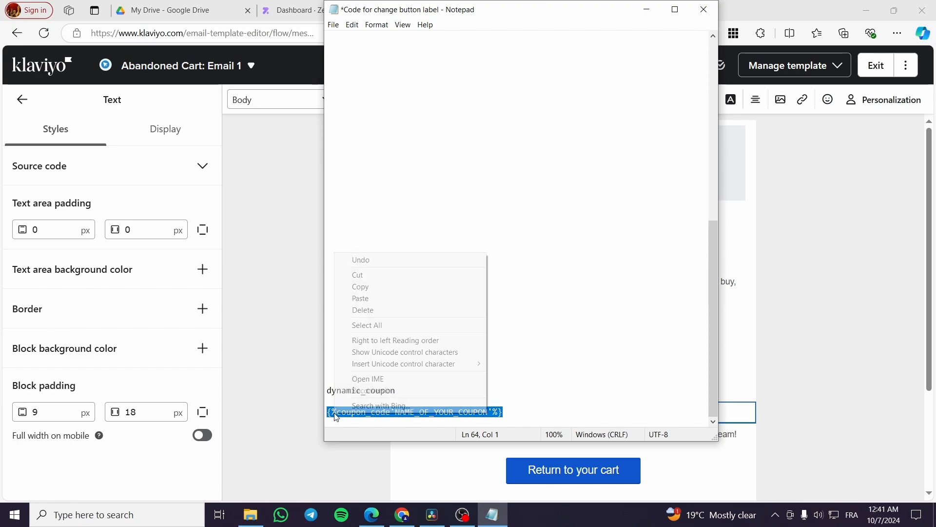
pyautogui.click(370, 286)
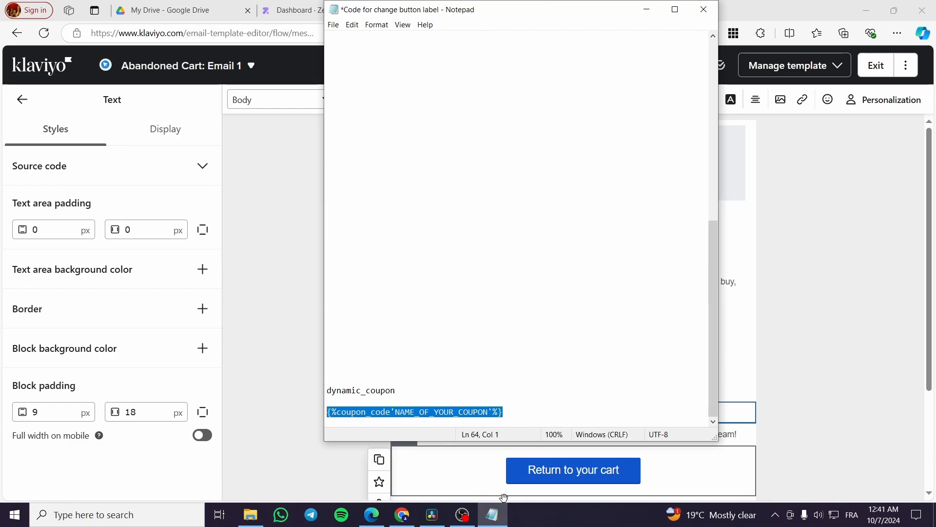
pyautogui.click(727, 401)
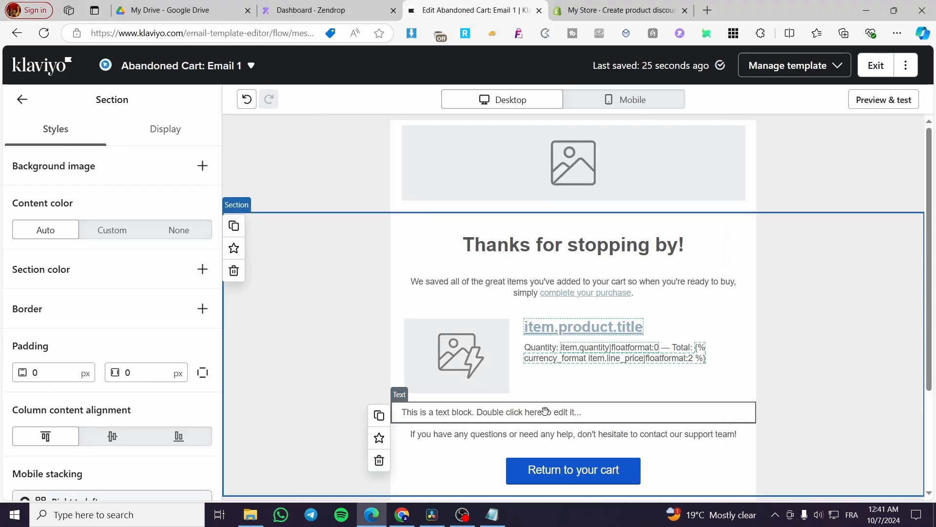
pyautogui.doubleClick(520, 414)
pyautogui.hotkey('ctrl', 'v')
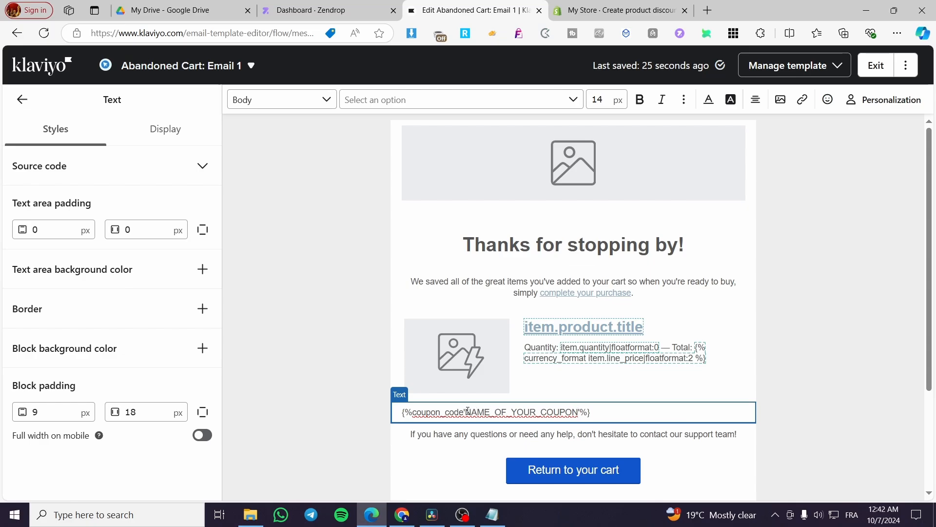
# Step: Replace NAME_OF_YOUR_COUPON in the coupon tag with dynamic_coupon, copied from the Notepad file
pyautogui.moveTo(467, 411); pyautogui.dragTo(576, 412)
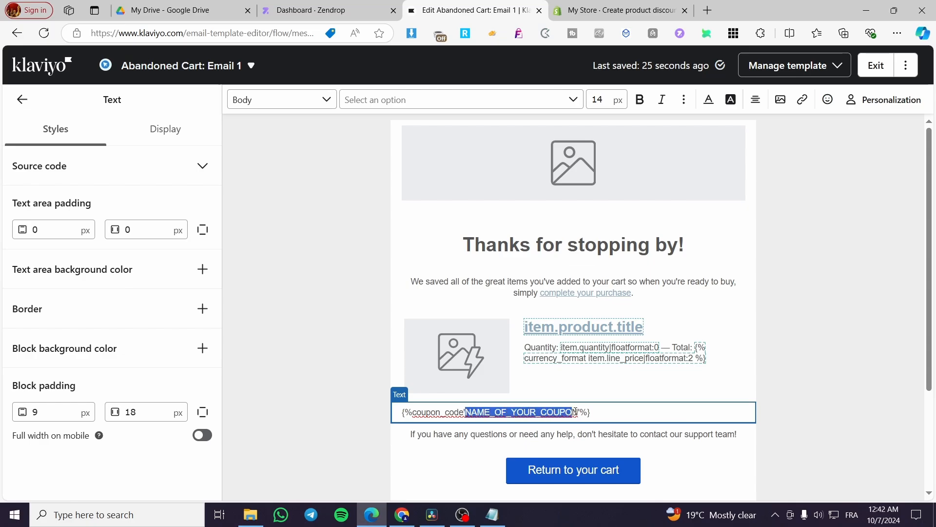
pyautogui.click(492, 514)
pyautogui.moveTo(398, 390); pyautogui.dragTo(331, 391)
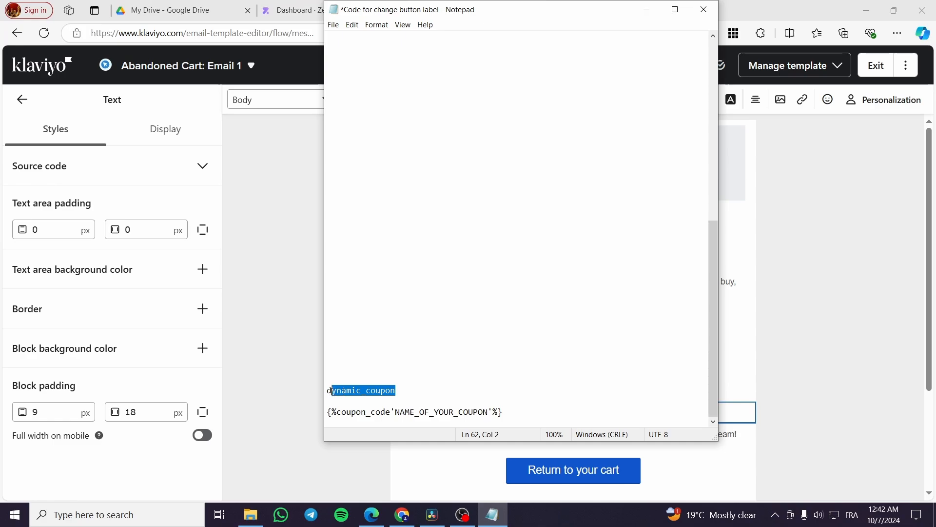
pyautogui.rightClick(330, 390)
pyautogui.click(380, 266)
pyautogui.click(308, 401)
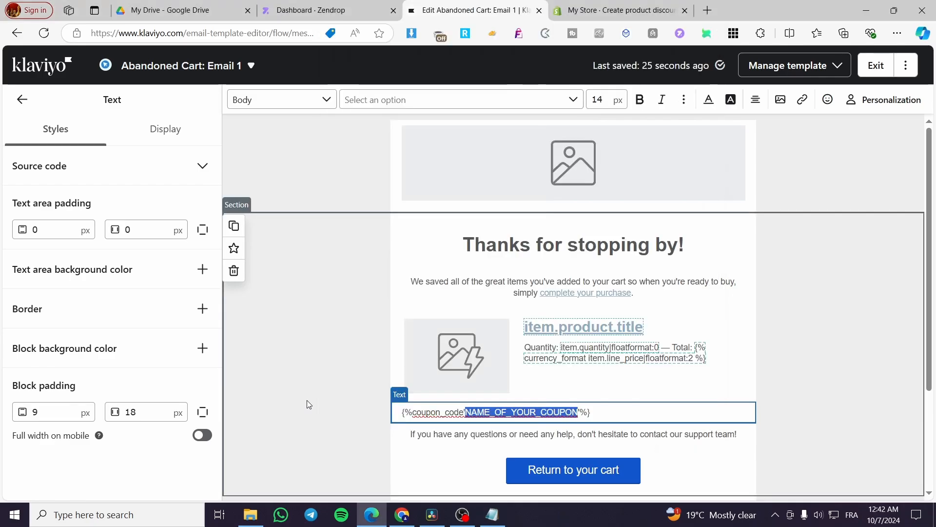
pyautogui.click(478, 413)
pyautogui.click(478, 413)
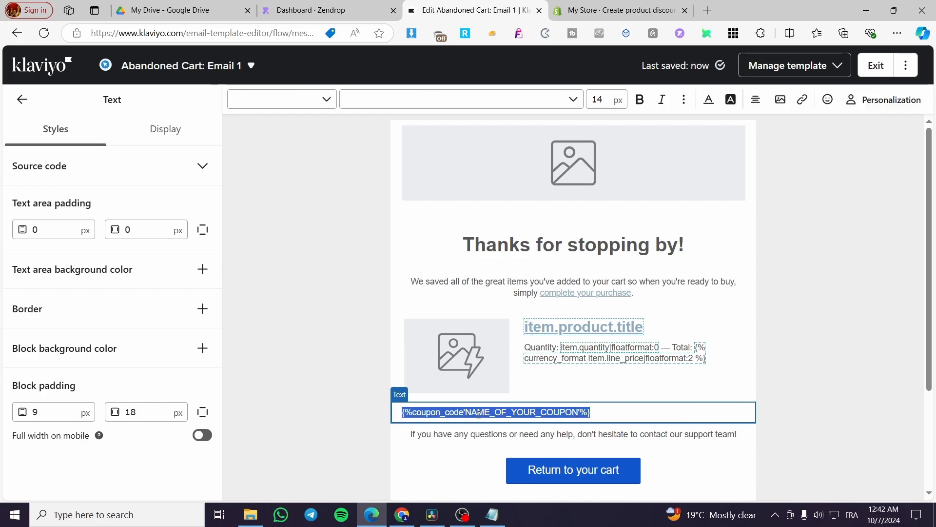
pyautogui.moveTo(465, 412); pyautogui.dragTo(578, 412)
pyautogui.rightClick(561, 412)
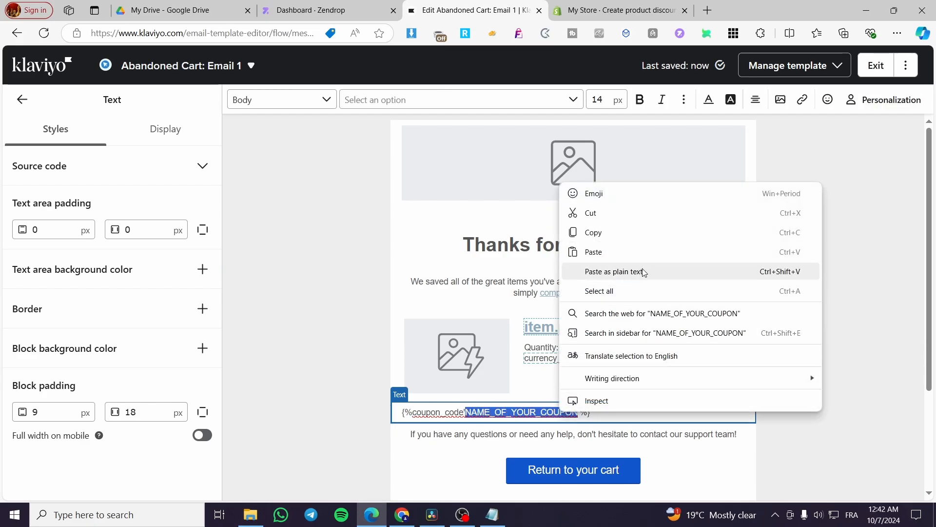
pyautogui.click(615, 252)
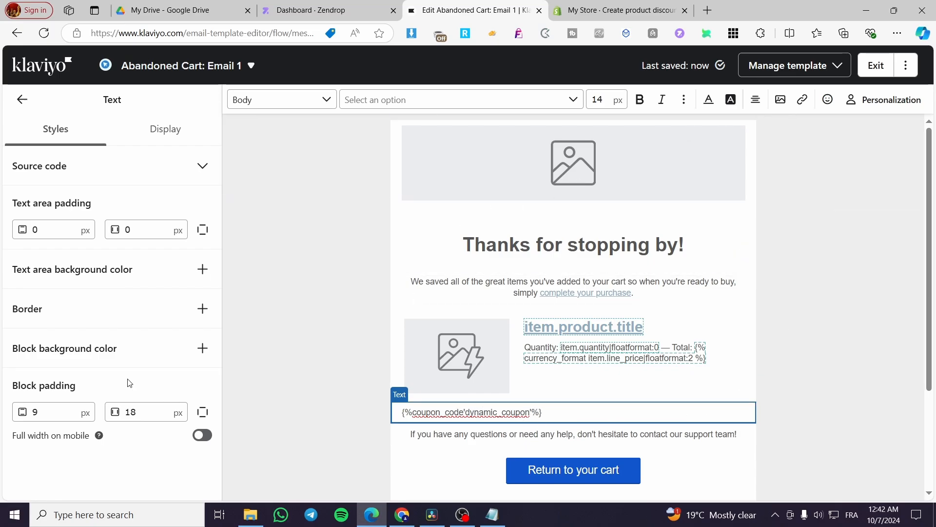
# Step: Add a solid 1 px border and a text area background color to the coupon text block
pyautogui.click(202, 309)
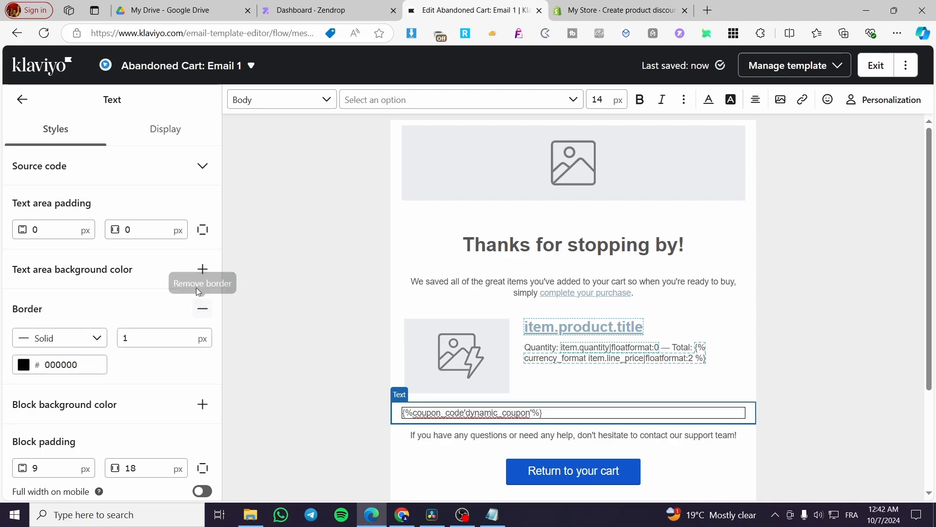
pyautogui.click(202, 271)
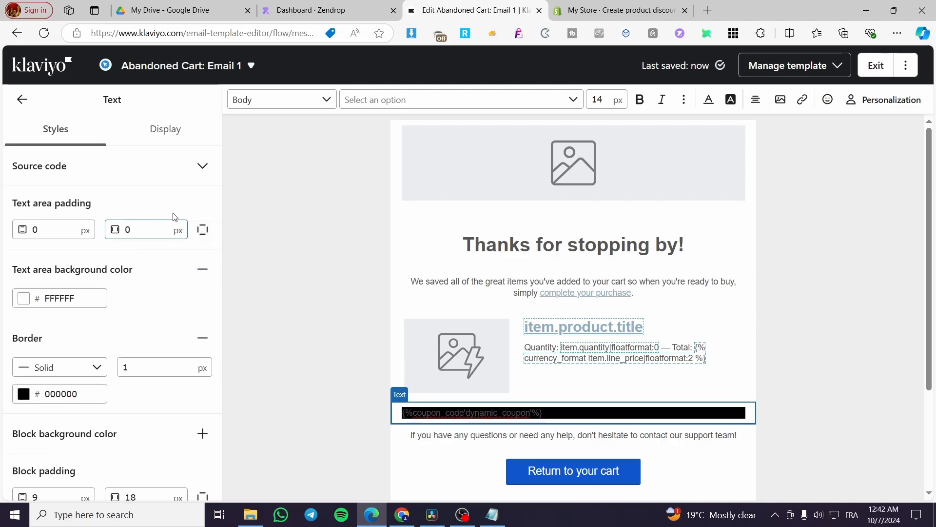
pyautogui.click(203, 166)
pyautogui.click(202, 173)
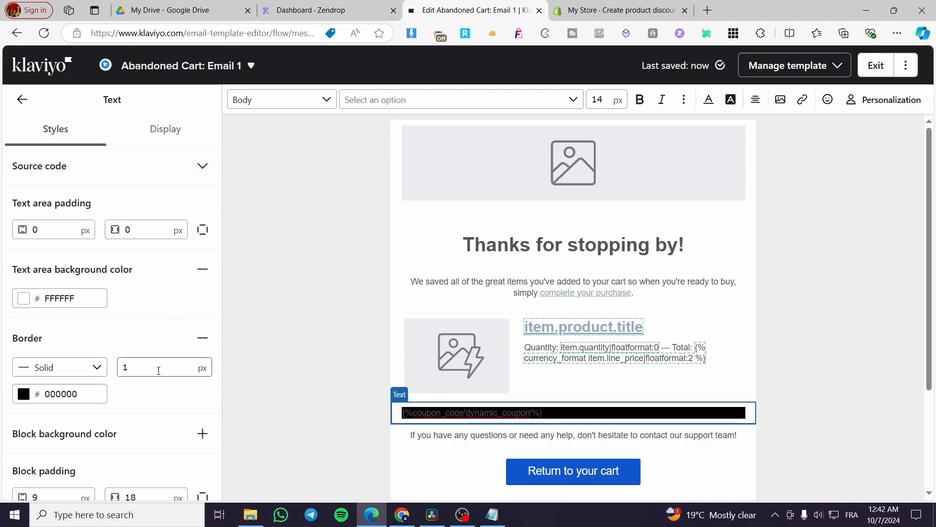
pyautogui.scroll(-2, 157, 371)
pyautogui.click(199, 403)
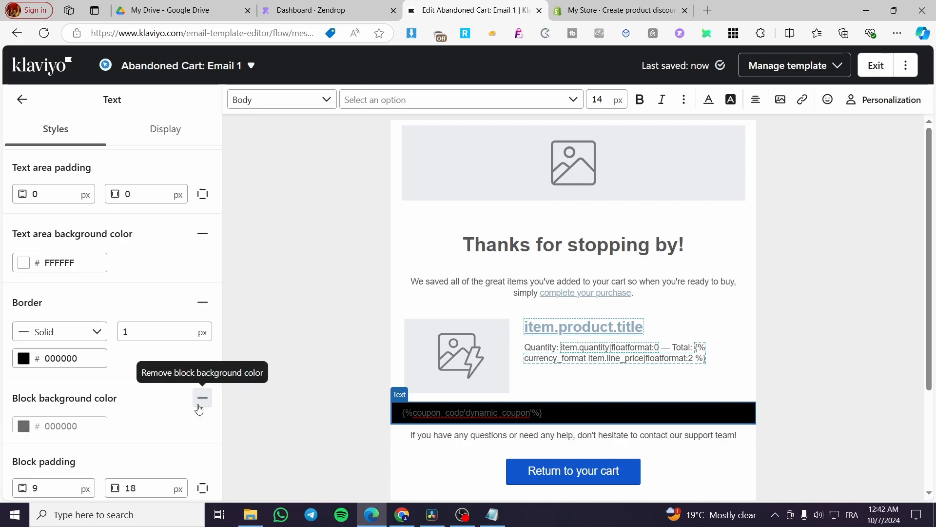
pyautogui.click(199, 403)
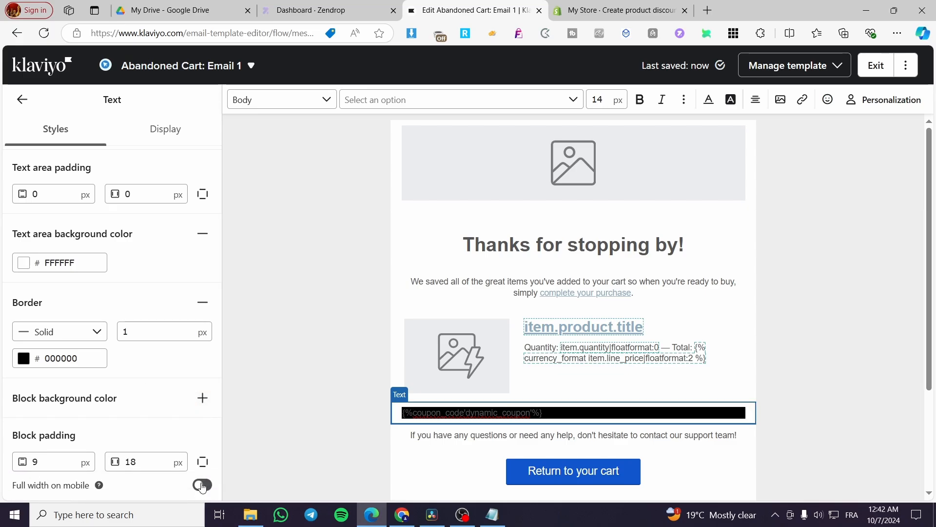
# Step: Set the coupon text block's border color to white, FFFFFF
pyautogui.click(26, 365)
pyautogui.click(24, 363)
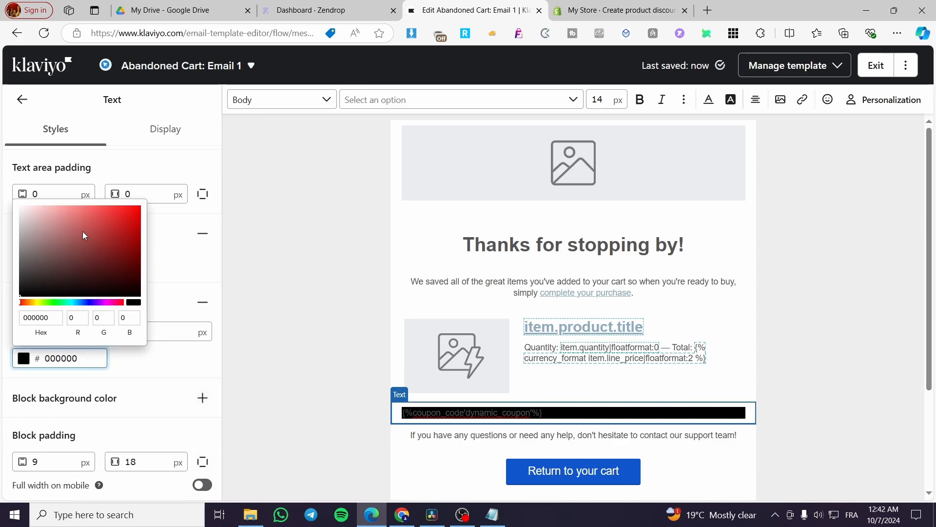
pyautogui.moveTo(84, 236); pyautogui.dragTo(19, 206)
pyautogui.click(236, 346)
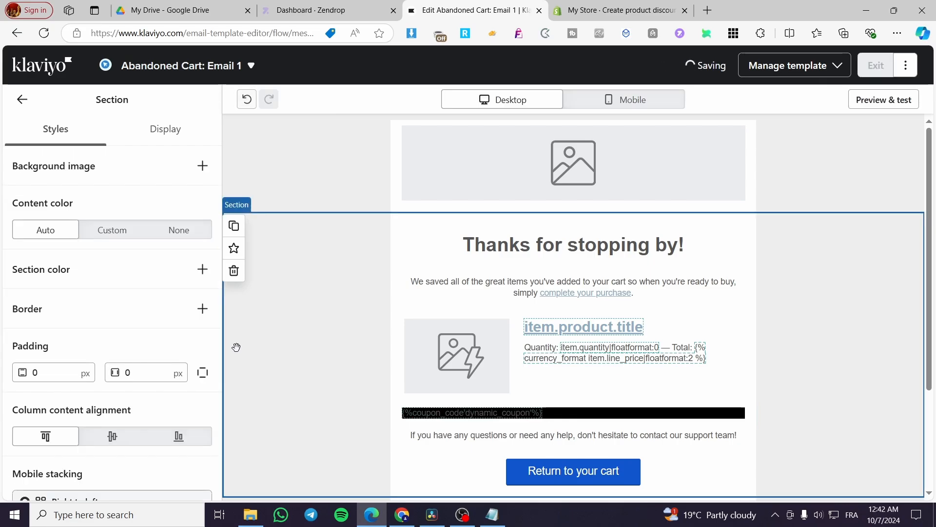
# Step: Set the coupon text block's text area background color to light red, FC8A8A
pyautogui.click(588, 412)
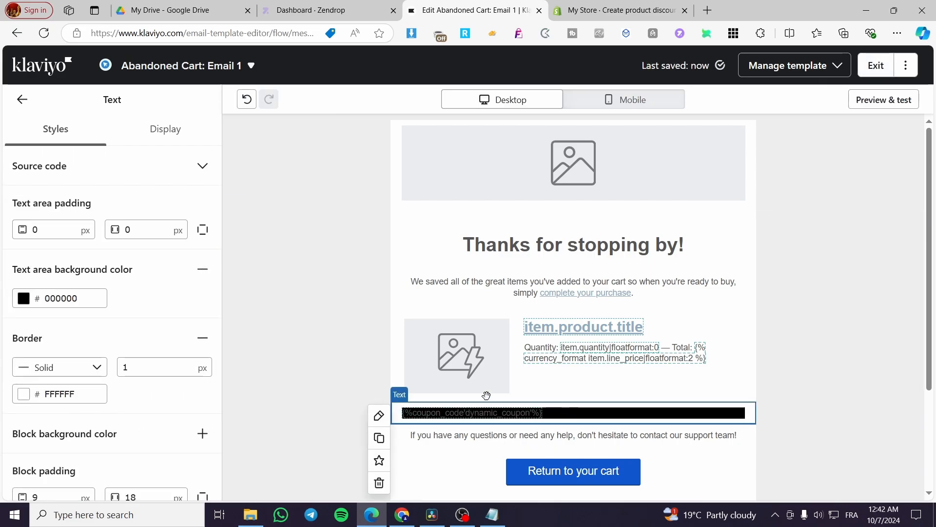
pyautogui.click(22, 99)
pyautogui.click(480, 412)
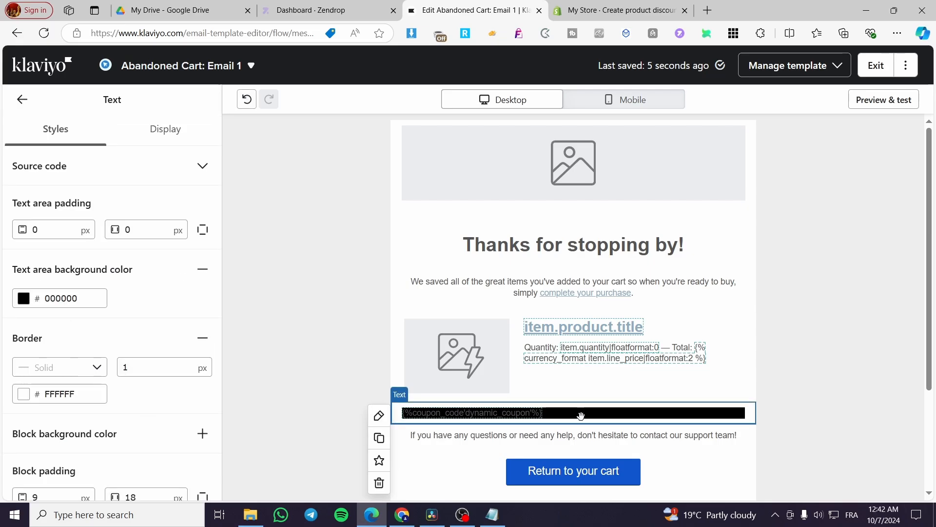
pyautogui.click(24, 298)
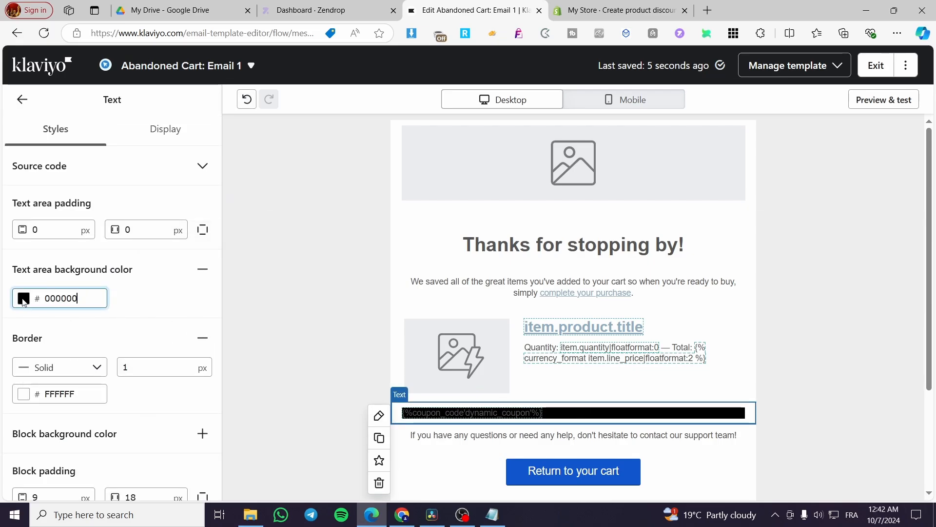
pyautogui.click(18, 319)
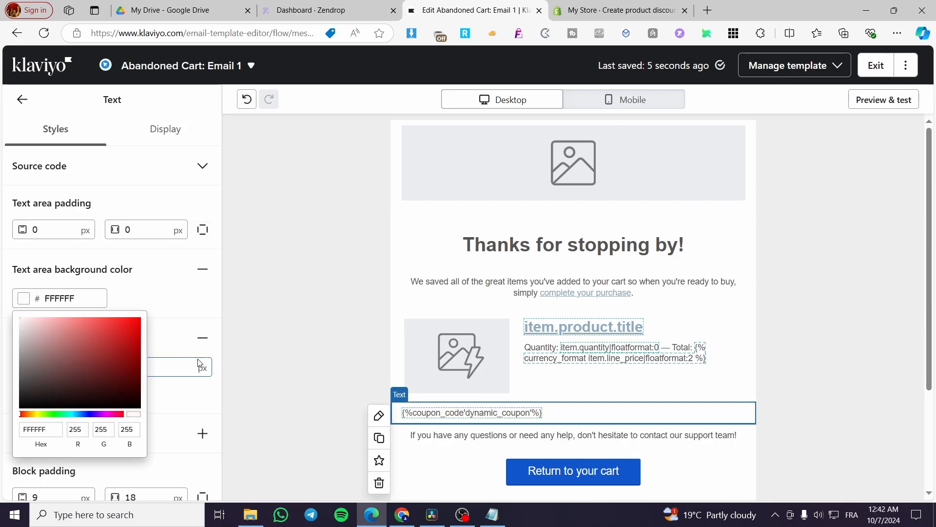
pyautogui.click(190, 299)
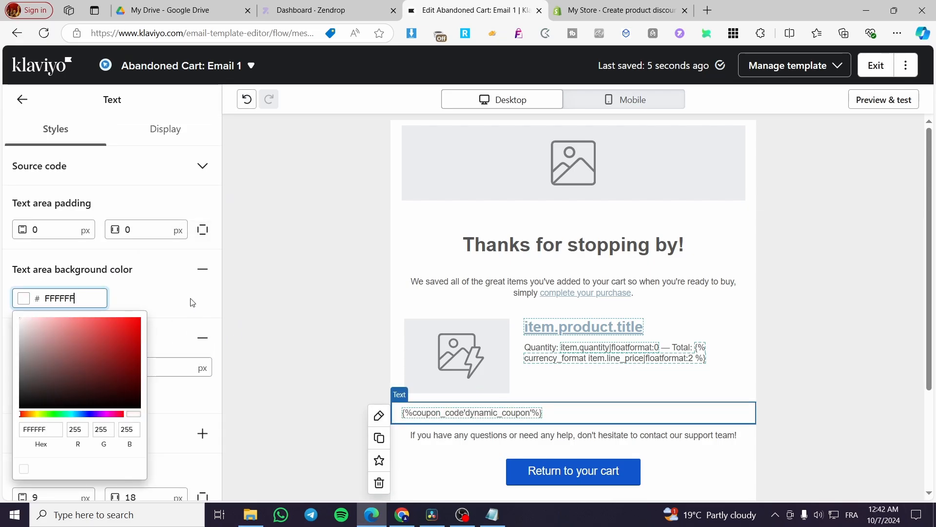
pyautogui.click(75, 321)
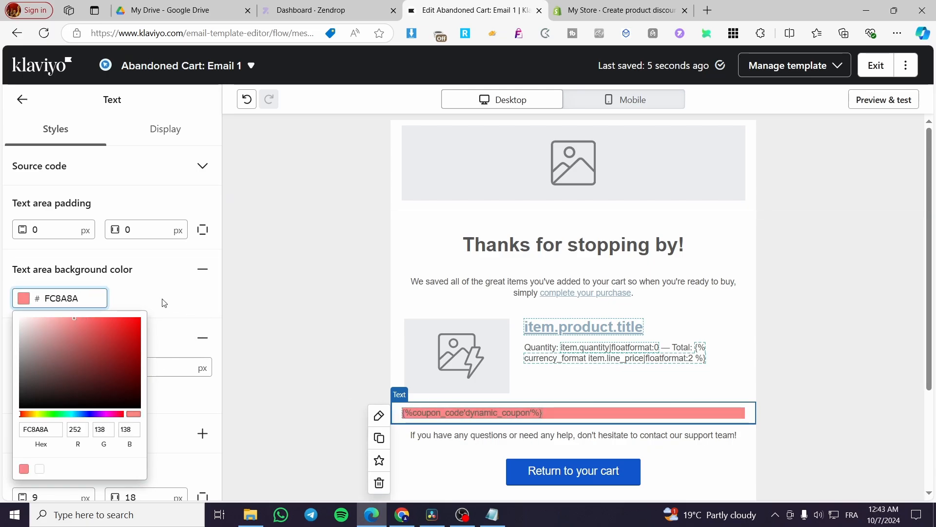
pyautogui.click(197, 308)
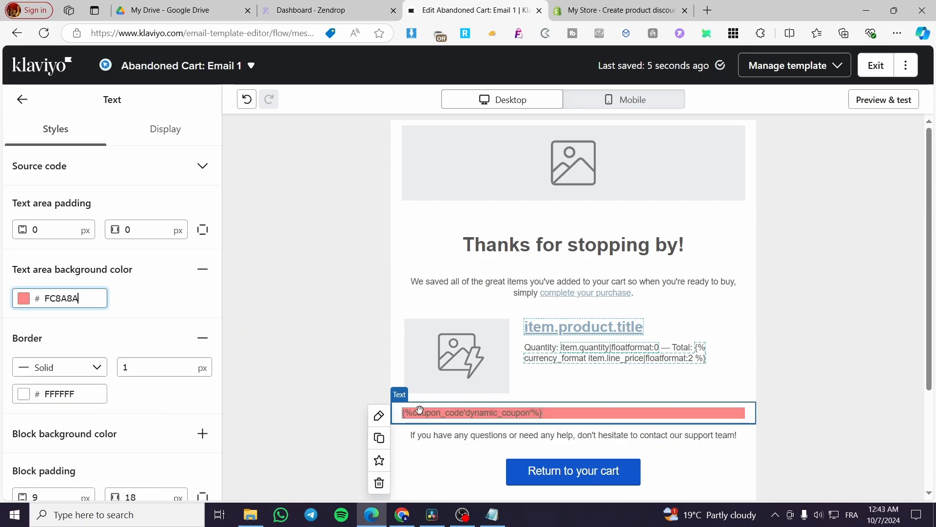
# Step: Center-align the coupon tag inside its text block
pyautogui.click(380, 417)
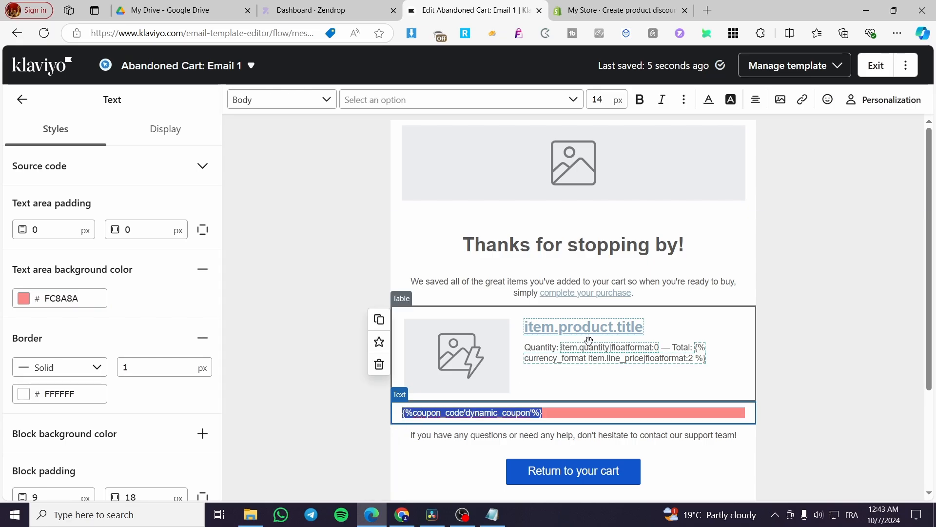
pyautogui.click(756, 101)
pyautogui.click(778, 123)
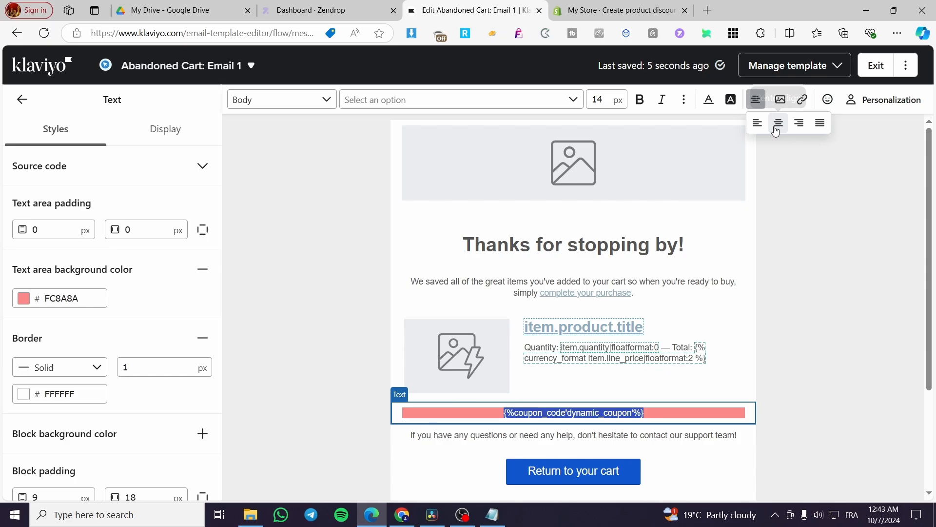
pyautogui.click(825, 352)
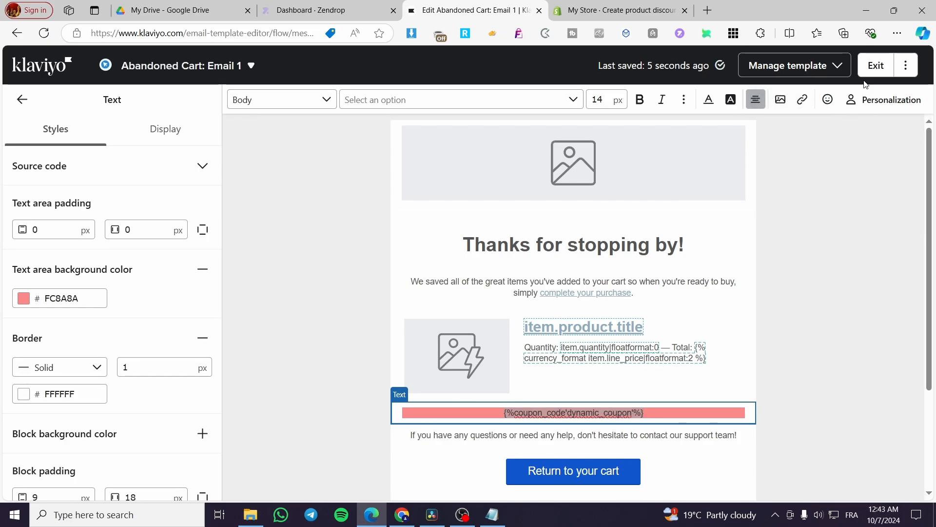
# Step: Save the email as a template named Coupon email, and open the email's preview
pyautogui.click(816, 67)
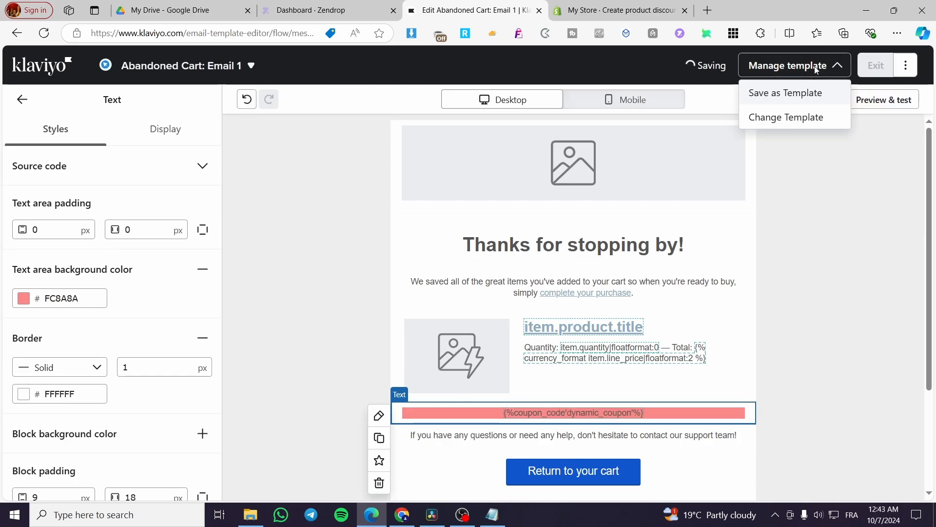
pyautogui.click(808, 95)
pyautogui.click(371, 184)
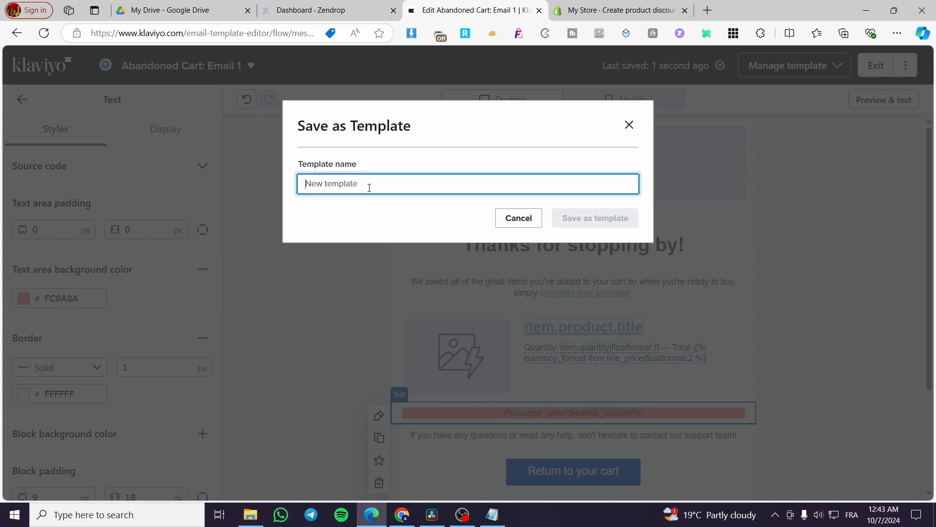
pyautogui.write('Coupon email')
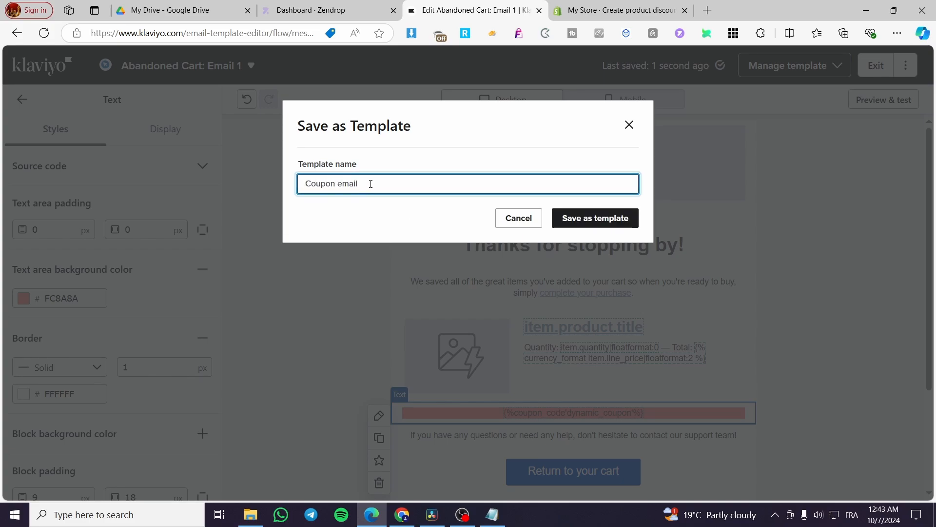
pyautogui.click(593, 220)
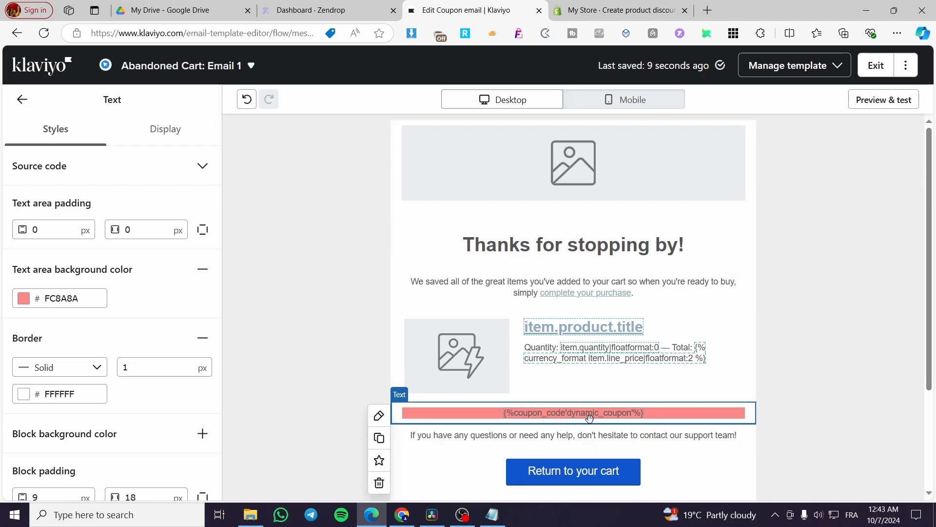
pyautogui.click(878, 100)
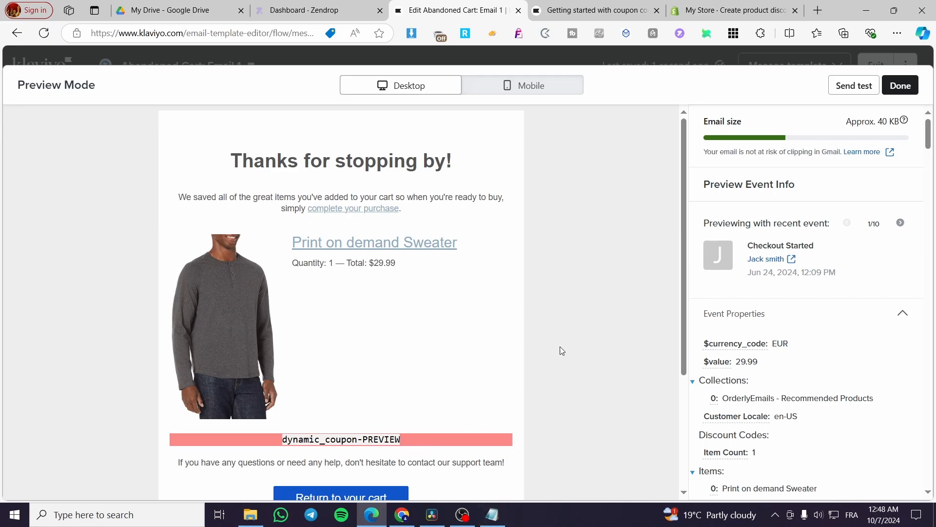
# Step: Copy the {% coupon_code 'CouponName' %} tag from the Klaviyo help article and replace the old coupon tag in the Notepad file with it
pyautogui.click(549, 6)
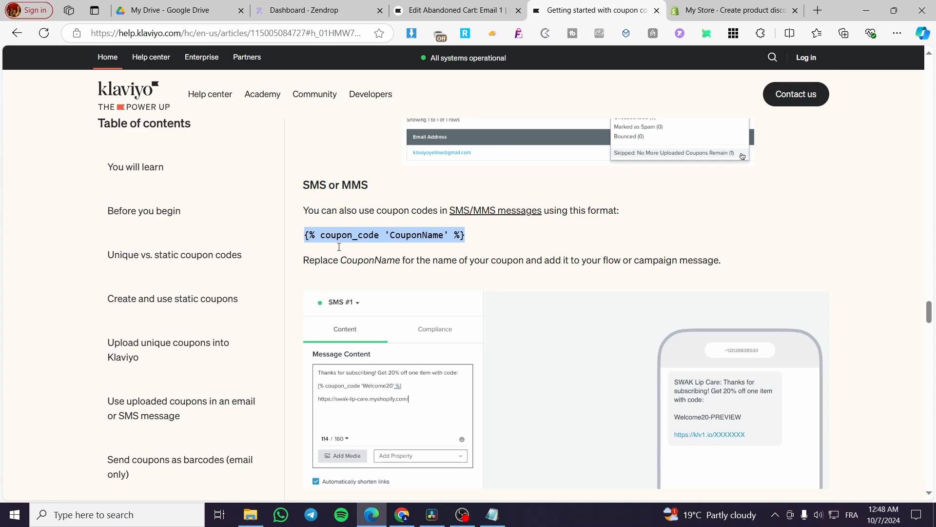
pyautogui.rightClick(323, 234)
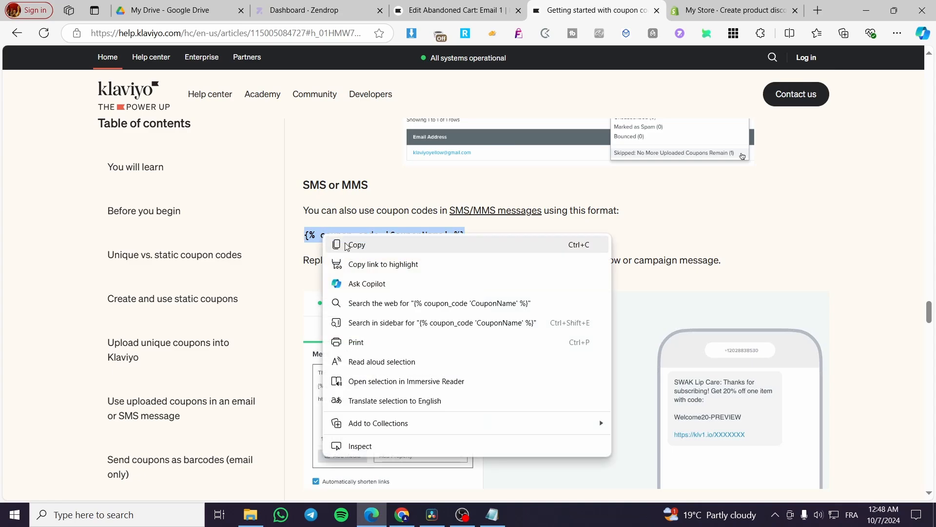
pyautogui.click(355, 248)
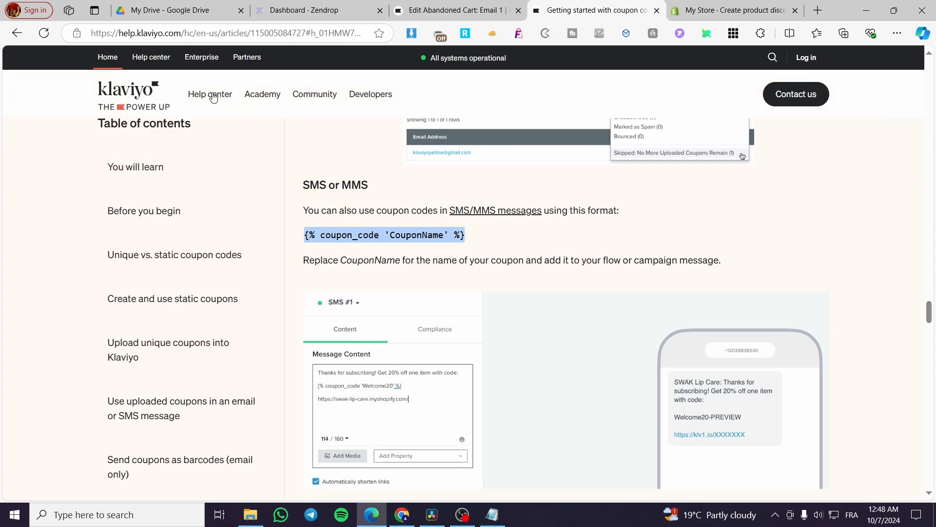
pyautogui.click(495, 510)
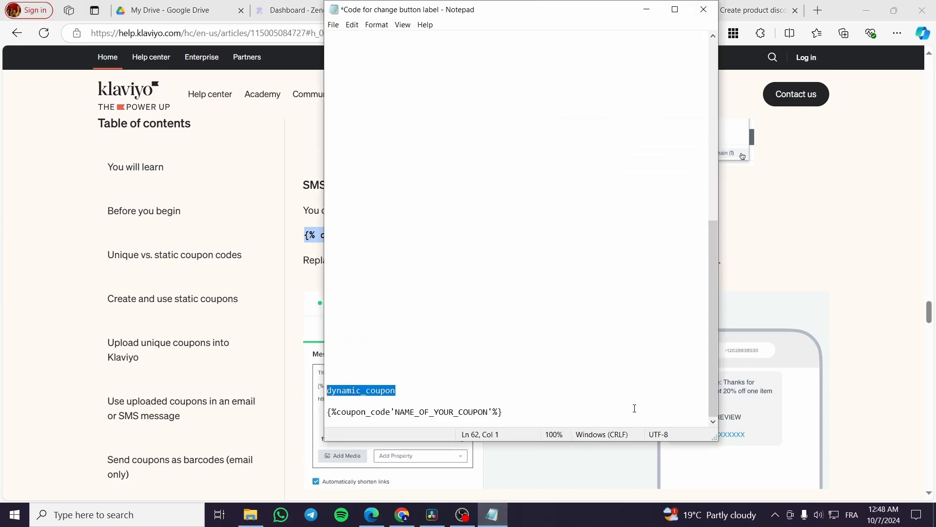
pyautogui.moveTo(509, 413); pyautogui.dragTo(346, 403)
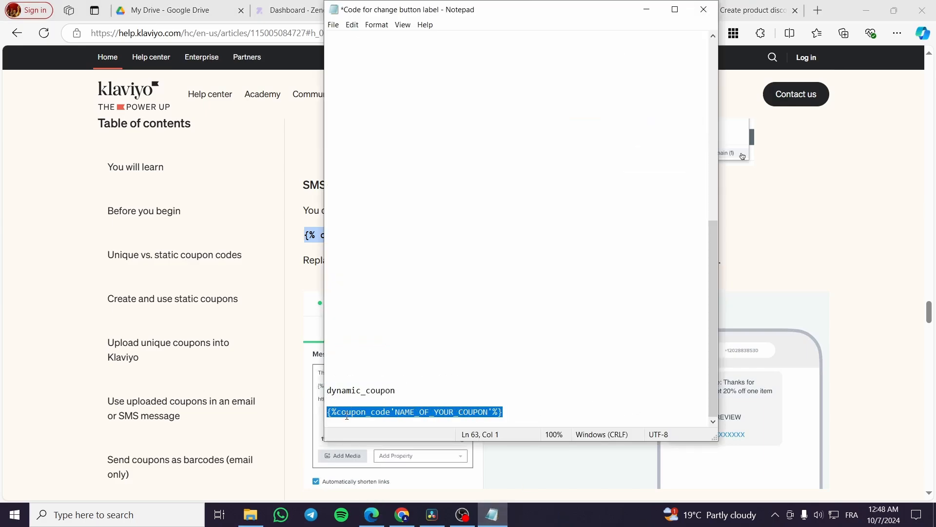
pyautogui.hotkey('ctrl', 'v')
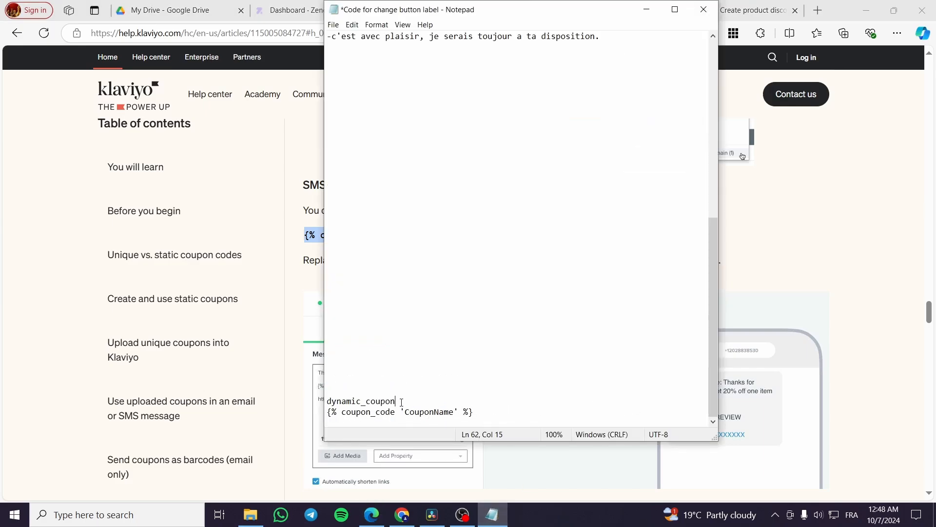
pyautogui.press('Return')
pyautogui.scroll(-1, 495, 413)
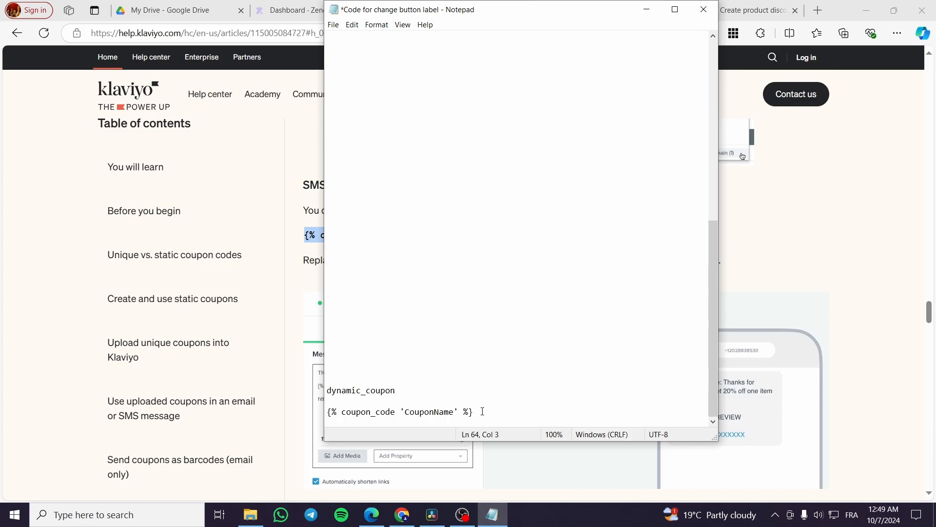
pyautogui.moveTo(484, 414); pyautogui.dragTo(331, 414)
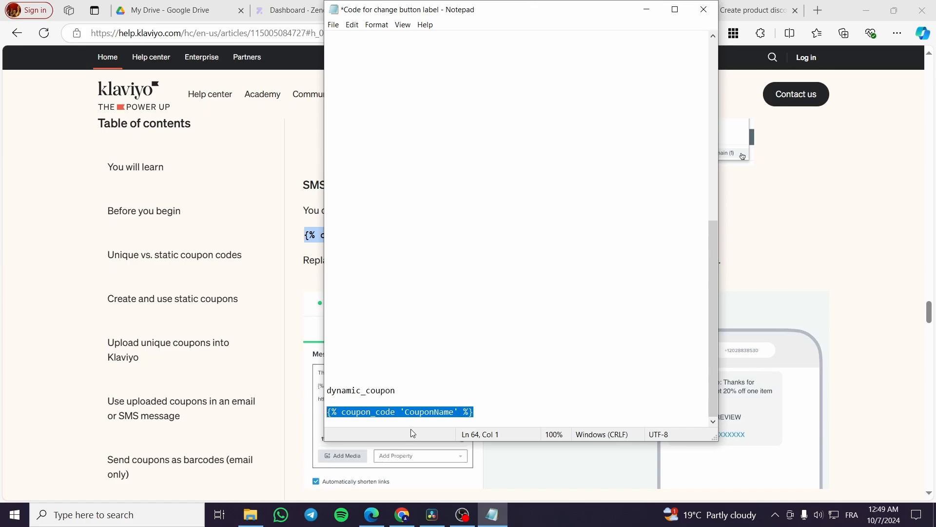
# Step: Return to the abandoned cart email, close its preview and exit the email editor to the flow
pyautogui.click(371, 514)
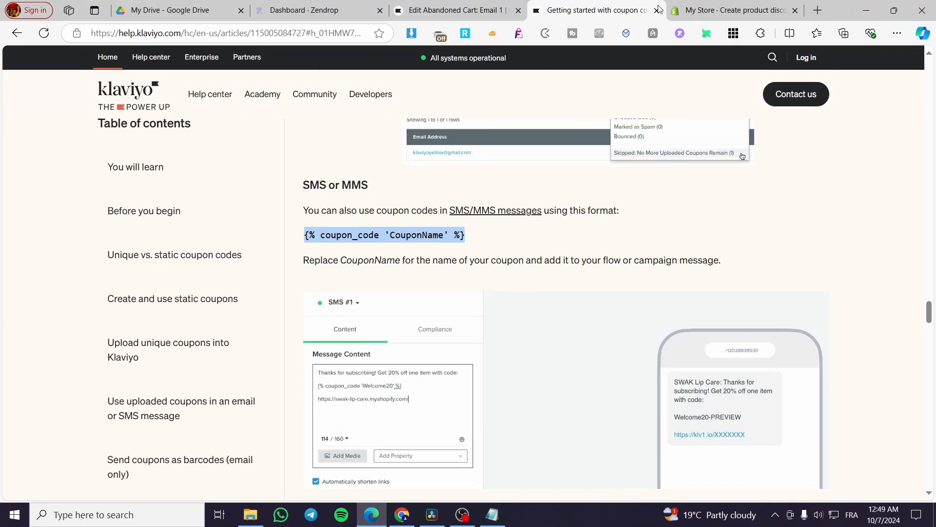
pyautogui.click(454, 10)
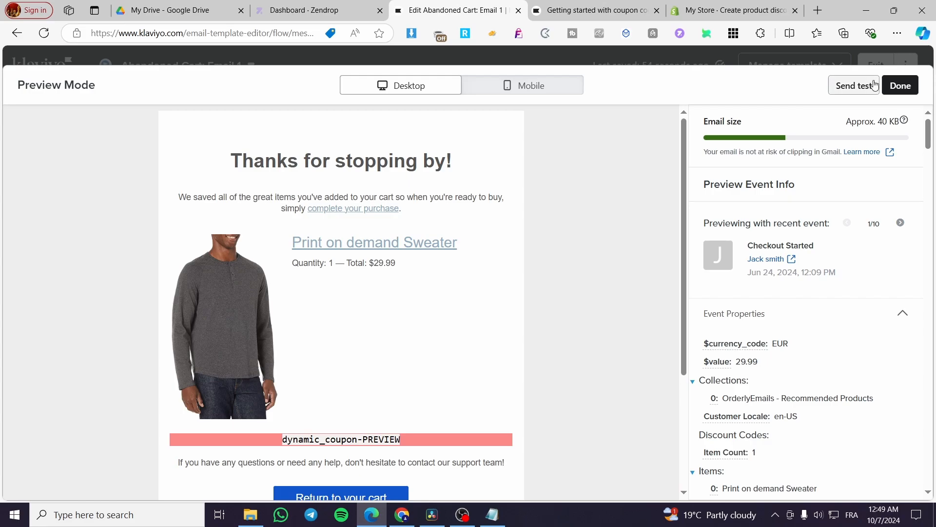
pyautogui.click(900, 86)
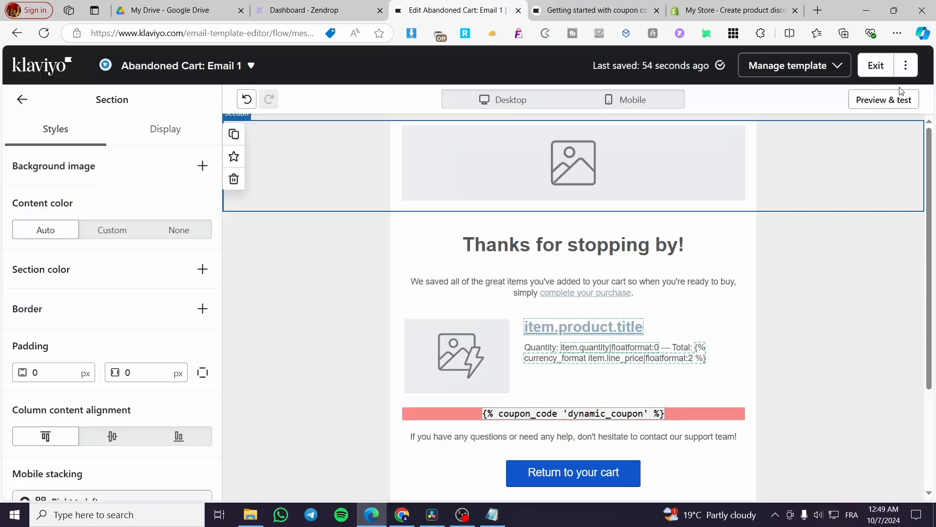
pyautogui.click(876, 65)
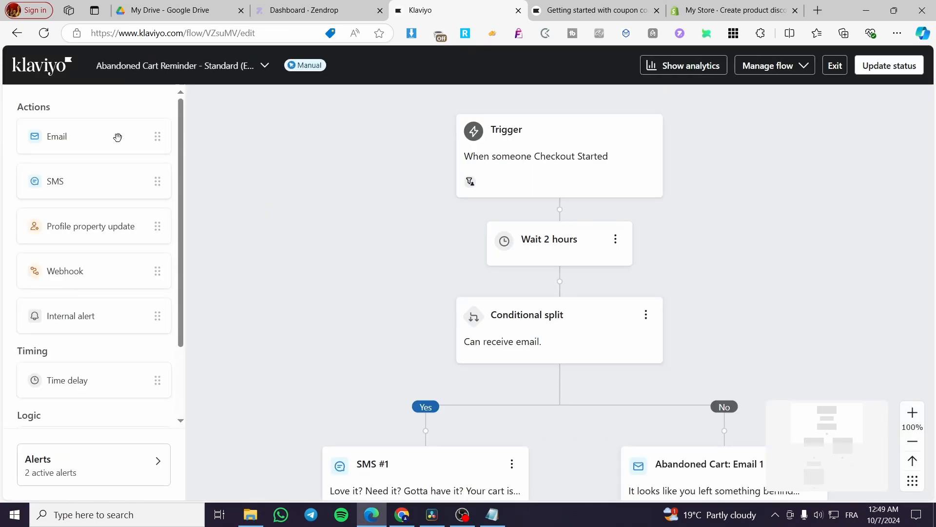
# Step: Exit the flow and open the list of Shopify coupons
pyautogui.click(53, 75)
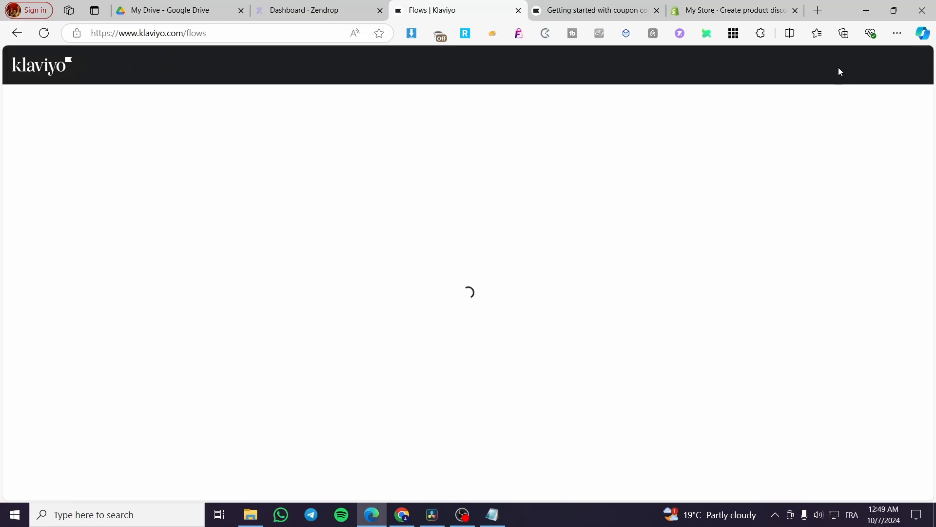
pyautogui.click(836, 69)
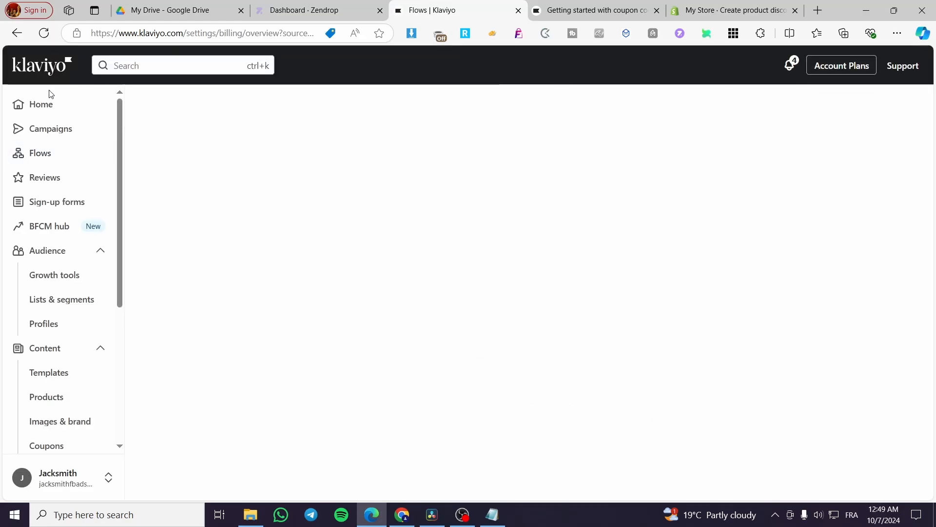
pyautogui.scroll(-1, 64, 346)
pyautogui.scroll(-5, 64, 346)
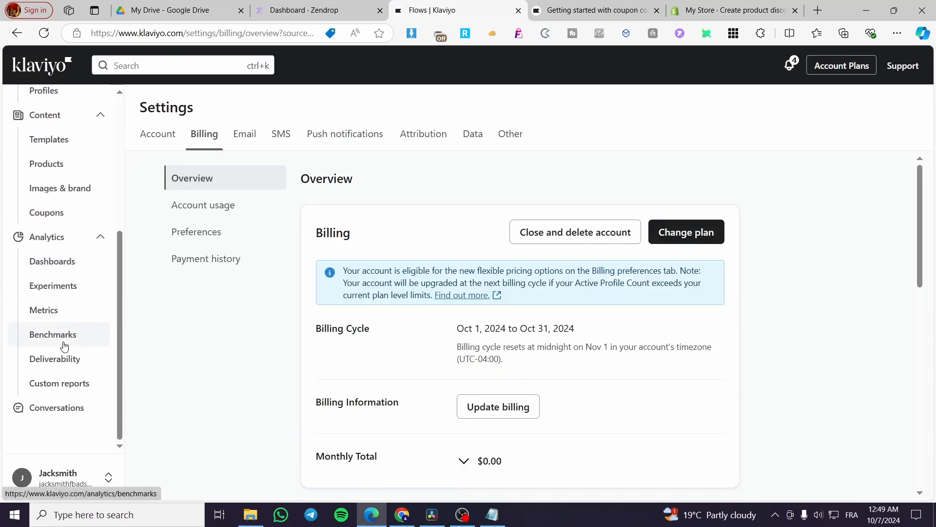
pyautogui.click(52, 222)
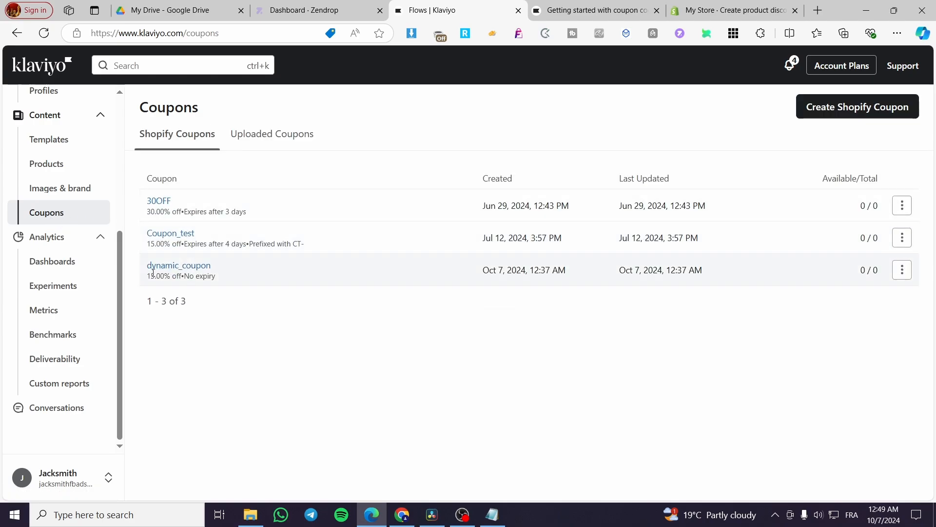
# Step: Add 1000 codes to the dynamic_coupon coupon
pyautogui.click(902, 274)
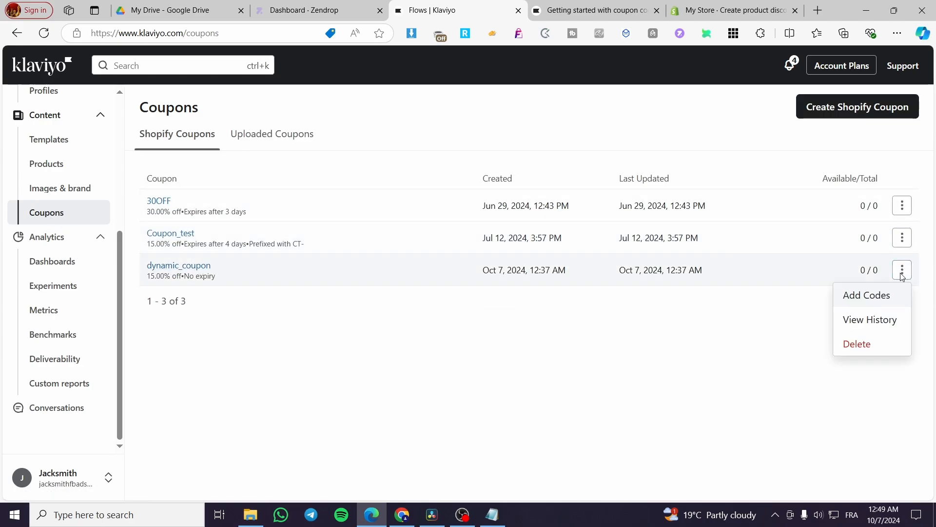
pyautogui.click(870, 295)
pyautogui.moveTo(268, 276); pyautogui.dragTo(227, 277)
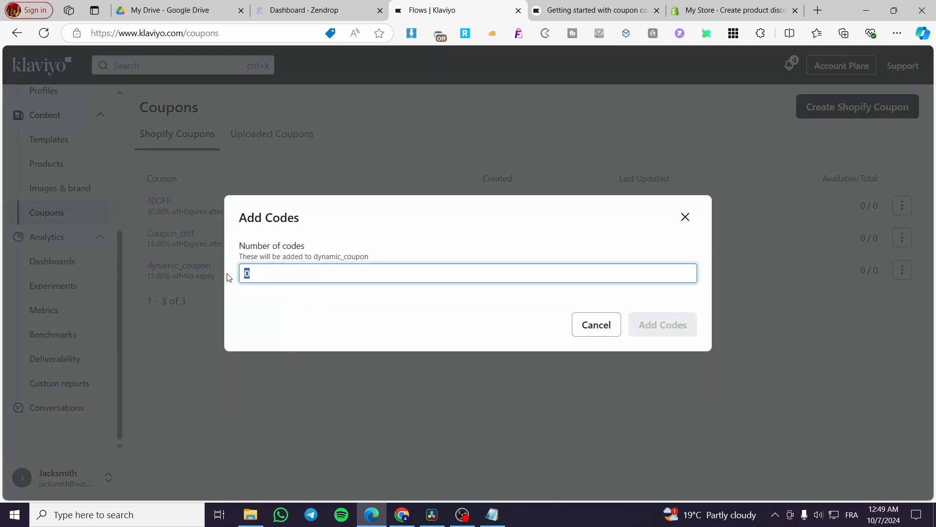
pyautogui.write('1000')
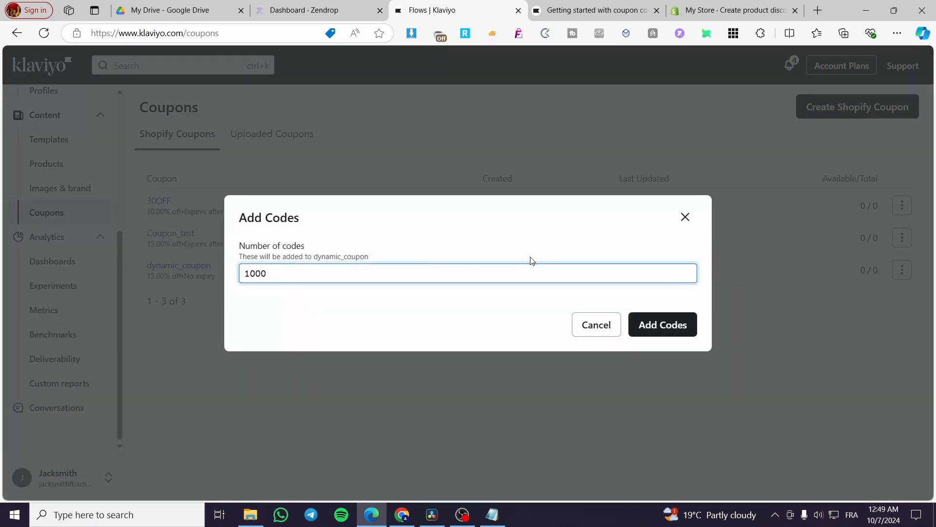
pyautogui.click(663, 330)
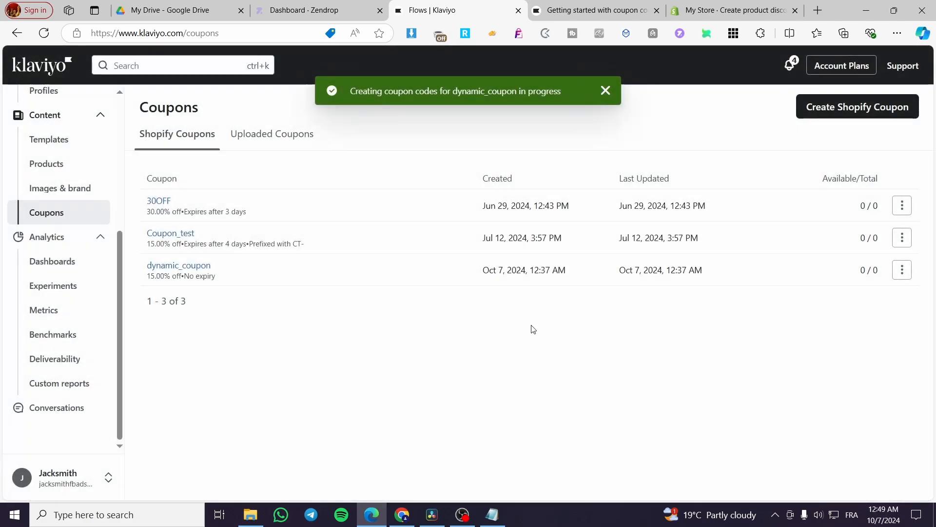